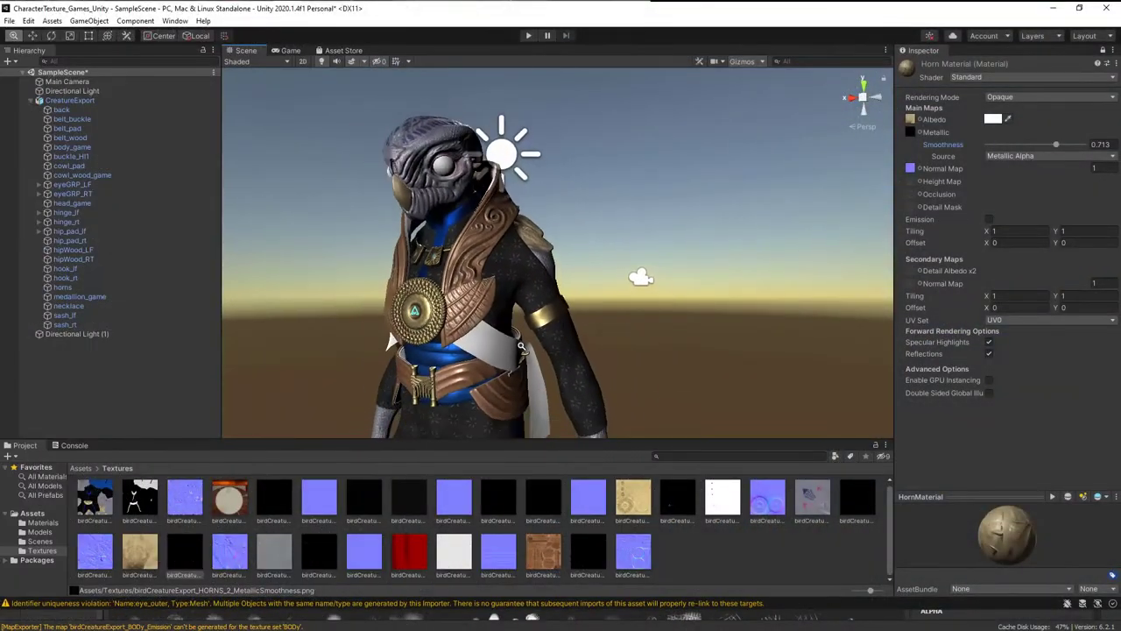
Hide the left eye's eye_outer mesh so the coloured inner eye shows through.
{"action": "left_click_drag", "start_coordinate": [521, 346], "coordinate": [524, 329], "text": "alt"}
{"action": "left_click_drag", "start_coordinate": [514, 267], "coordinate": [419, 204], "text": "alt"}
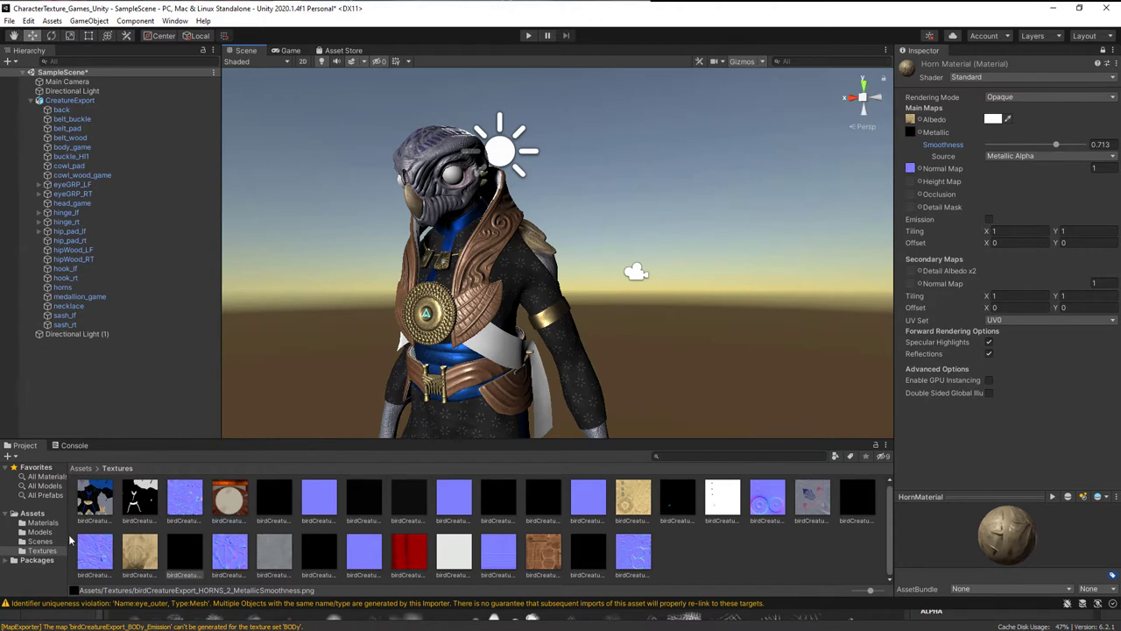
{"action": "left_click", "coordinate": [39, 183]}
{"action": "left_click", "coordinate": [38, 221]}
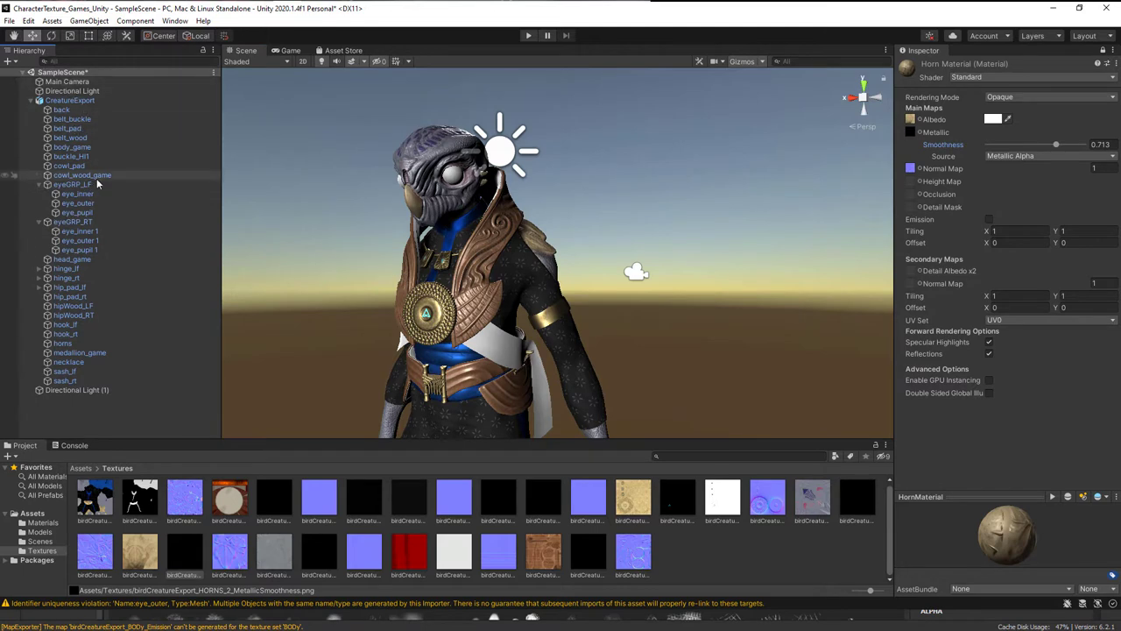
{"action": "left_click", "coordinate": [86, 204]}
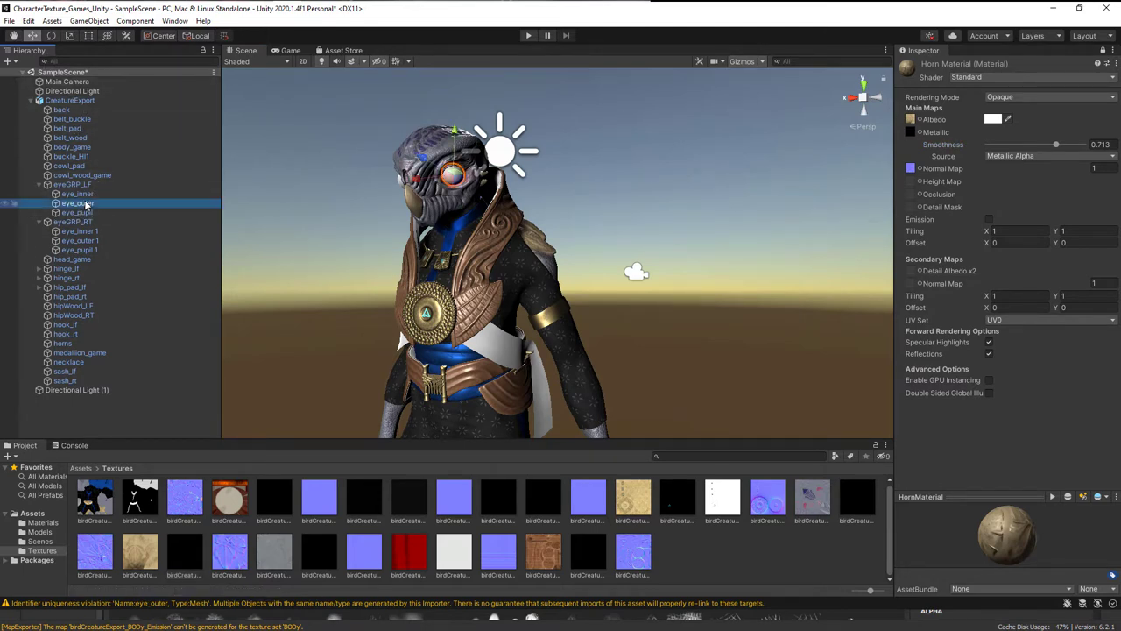
{"action": "right_click", "coordinate": [86, 204]}
{"action": "key", "text": "Escape"}
{"action": "left_click", "coordinate": [6, 203]}
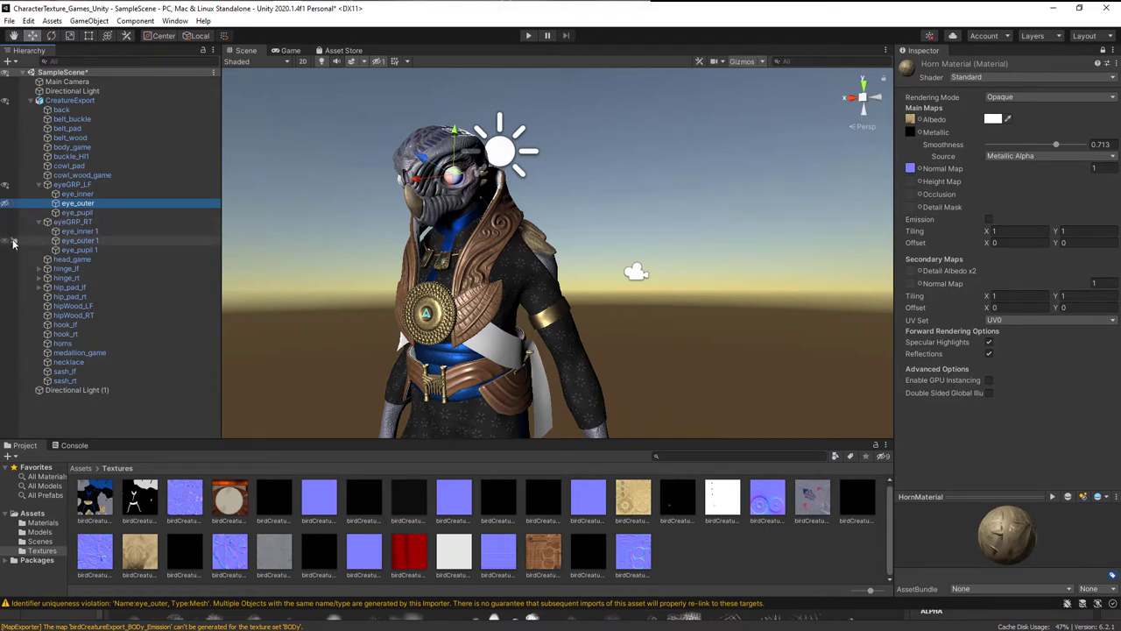
{"action": "left_click_drag", "start_coordinate": [490, 254], "coordinate": [561, 243], "text": "alt"}
Create an EyePupil material in Materials and apply it to the creature's pupil.
{"action": "left_click", "coordinate": [42, 522]}
{"action": "right_click", "coordinate": [341, 499]}
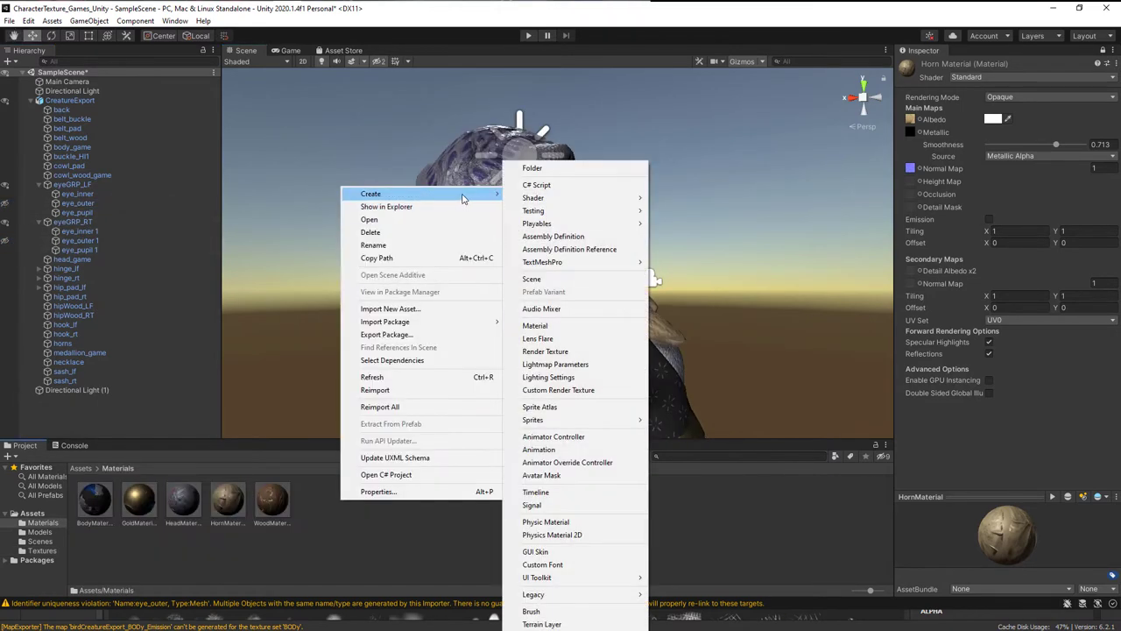
{"action": "left_click", "coordinate": [548, 325]}
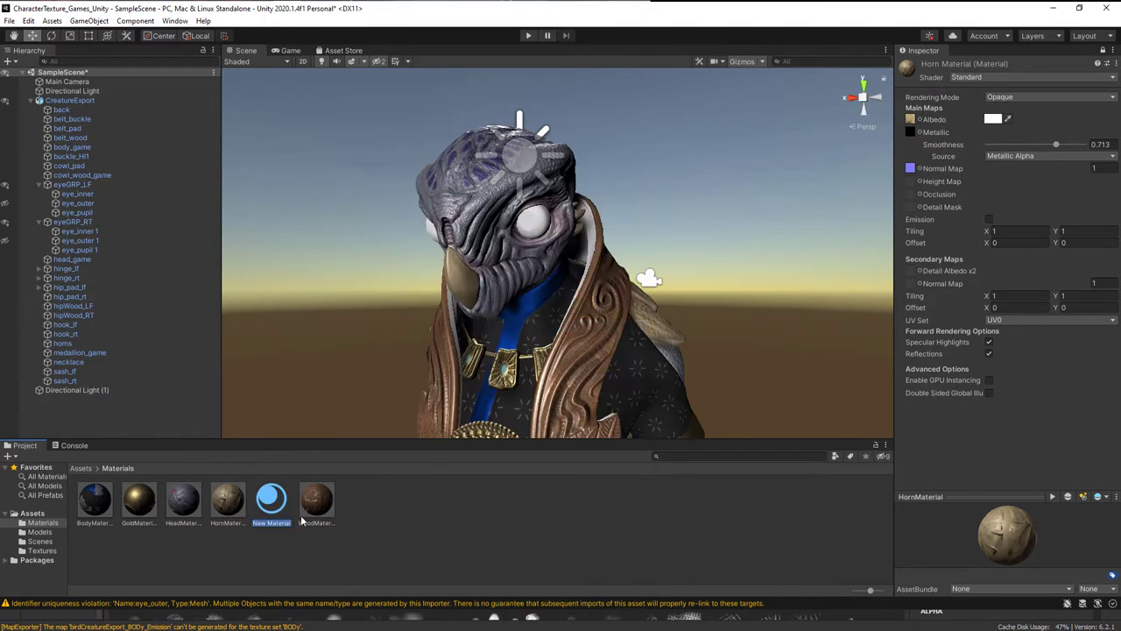
{"action": "type", "text": "New"}
{"action": "key", "text": "Return"}
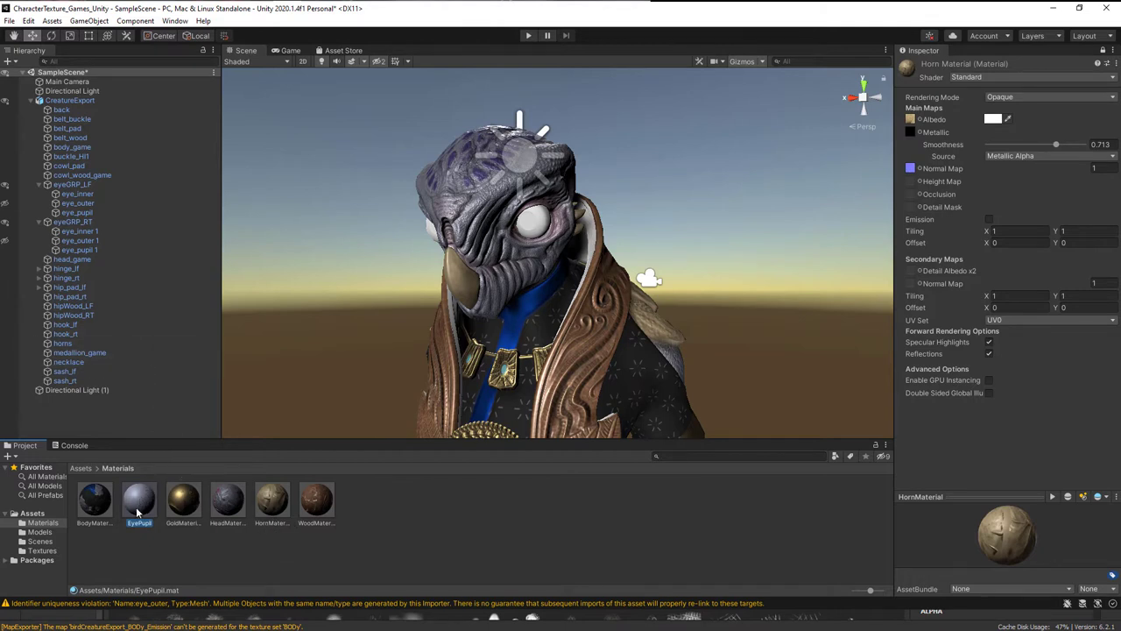
{"action": "left_click_drag", "start_coordinate": [146, 514], "coordinate": [531, 226]}
{"action": "key", "text": "alt"}
{"action": "left_click_drag", "start_coordinate": [491, 298], "coordinate": [389, 369], "text": "alt"}
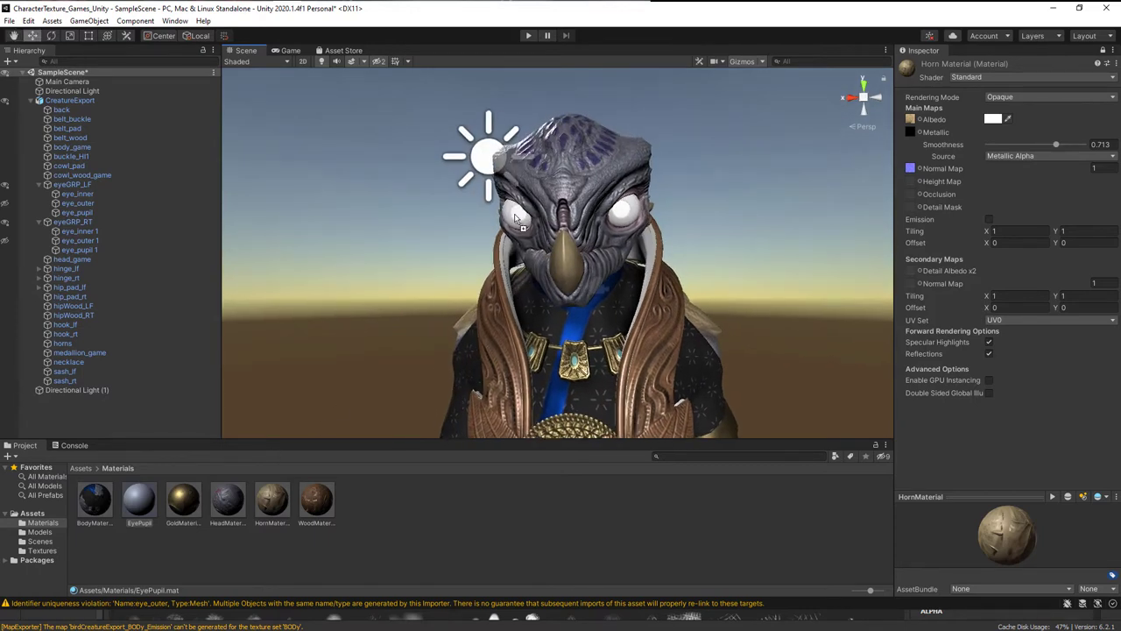
{"action": "left_click_drag", "start_coordinate": [515, 217], "coordinate": [517, 221]}
Set EyePupil's albedo colour to black and its smoothness to 0.
{"action": "left_click", "coordinate": [1102, 50]}
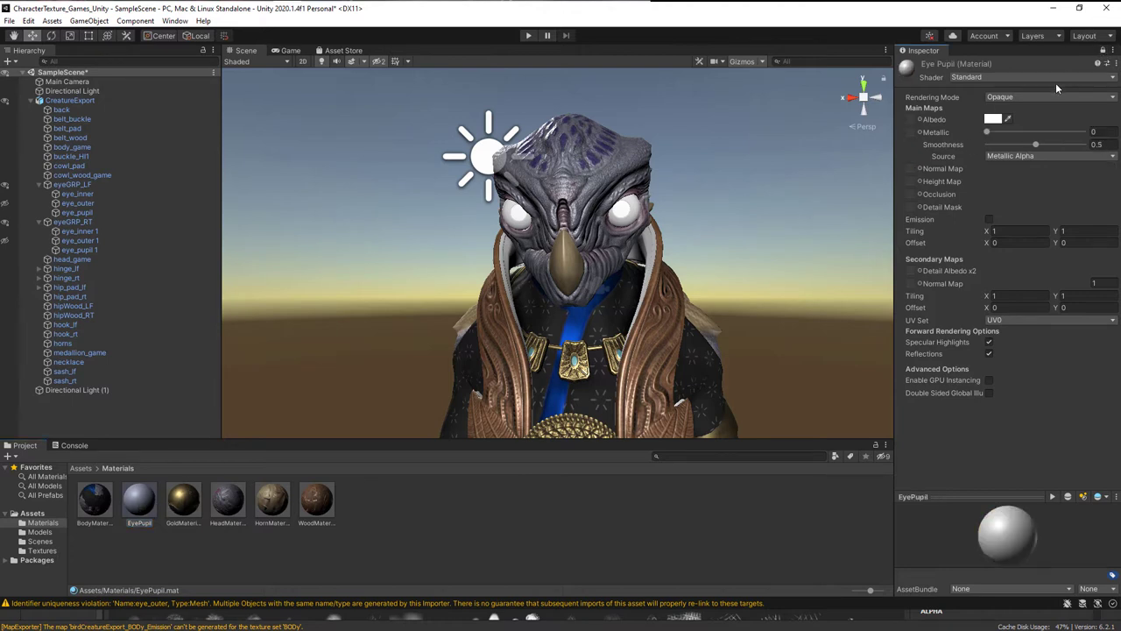
{"action": "left_click", "coordinate": [993, 119]}
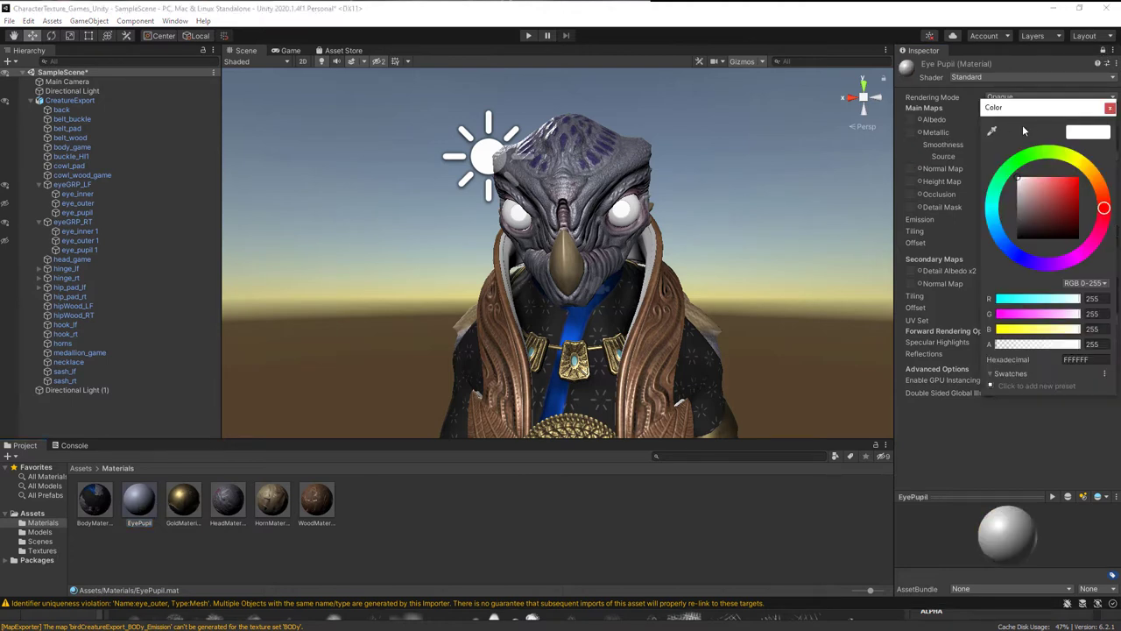
{"action": "left_click_drag", "start_coordinate": [1075, 236], "coordinate": [1005, 252]}
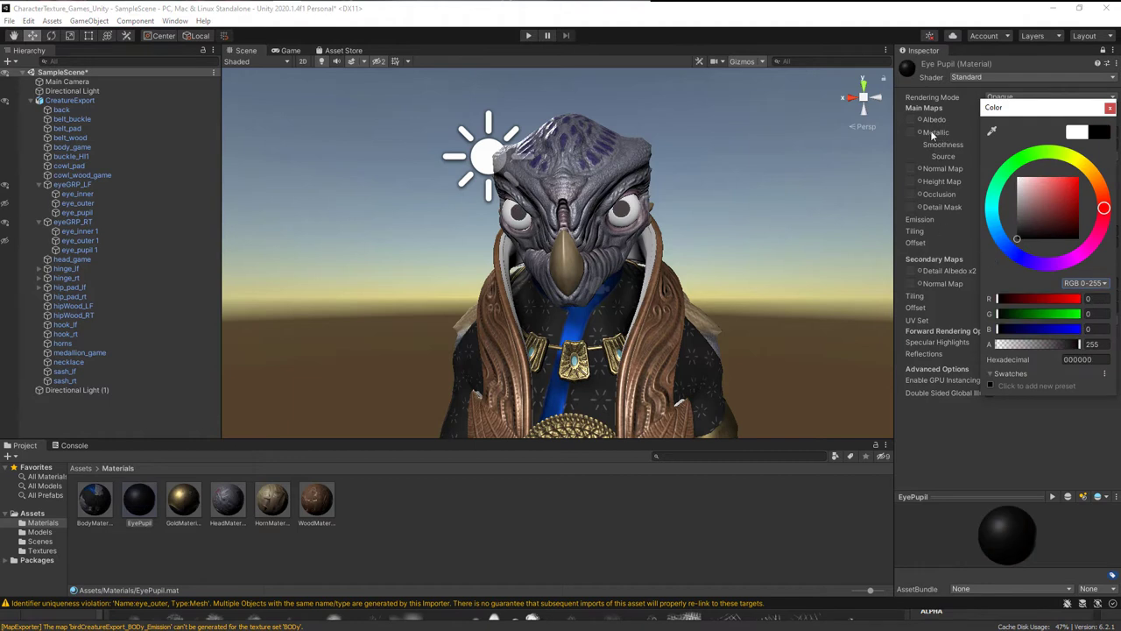
{"action": "left_click", "coordinate": [948, 104]}
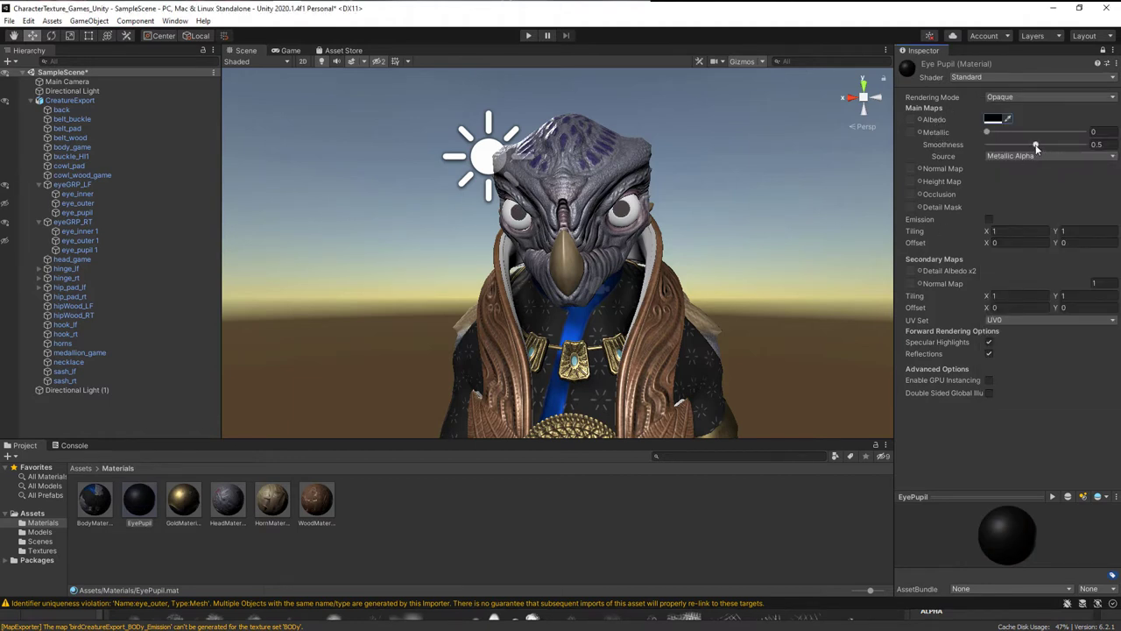
{"action": "left_click_drag", "start_coordinate": [1036, 145], "coordinate": [972, 147]}
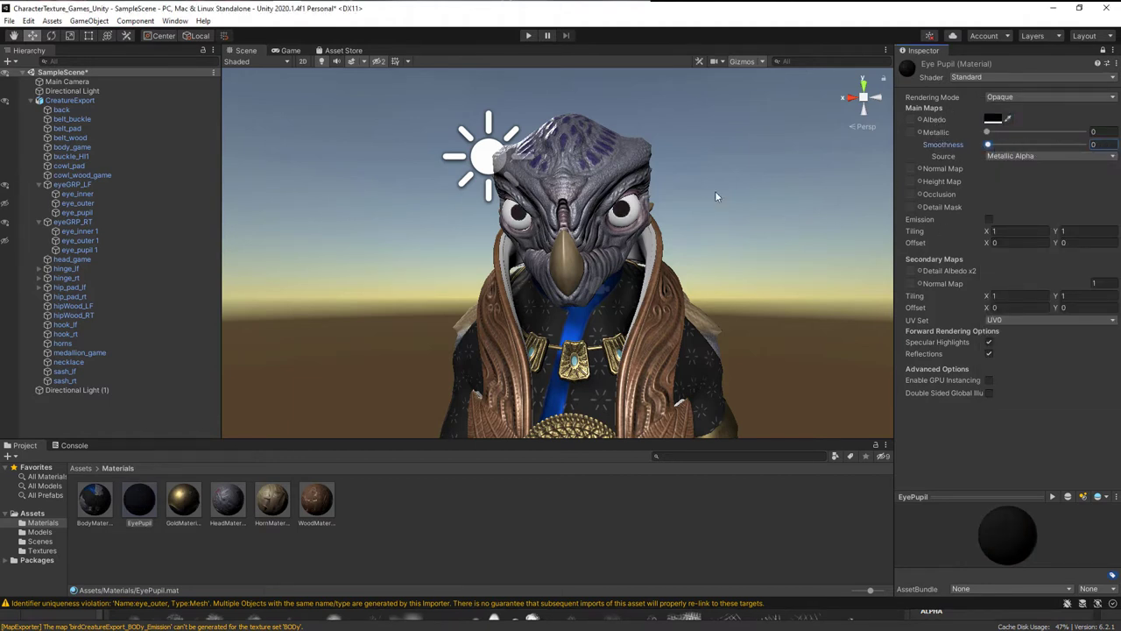
{"action": "mouse_move", "coordinate": [715, 191]}
{"action": "left_mouse_down", "text": "alt"}
{"action": "mouse_move", "coordinate": [697, 226]}
{"action": "mouse_move", "coordinate": [663, 251]}
{"action": "left_mouse_up", "text": "alt"}
{"action": "left_click", "coordinate": [302, 554]}
Create an EyeMain material and apply it to the creature's eye.
{"action": "right_click", "coordinate": [301, 551]}
{"action": "mouse_move", "coordinate": [332, 246]}
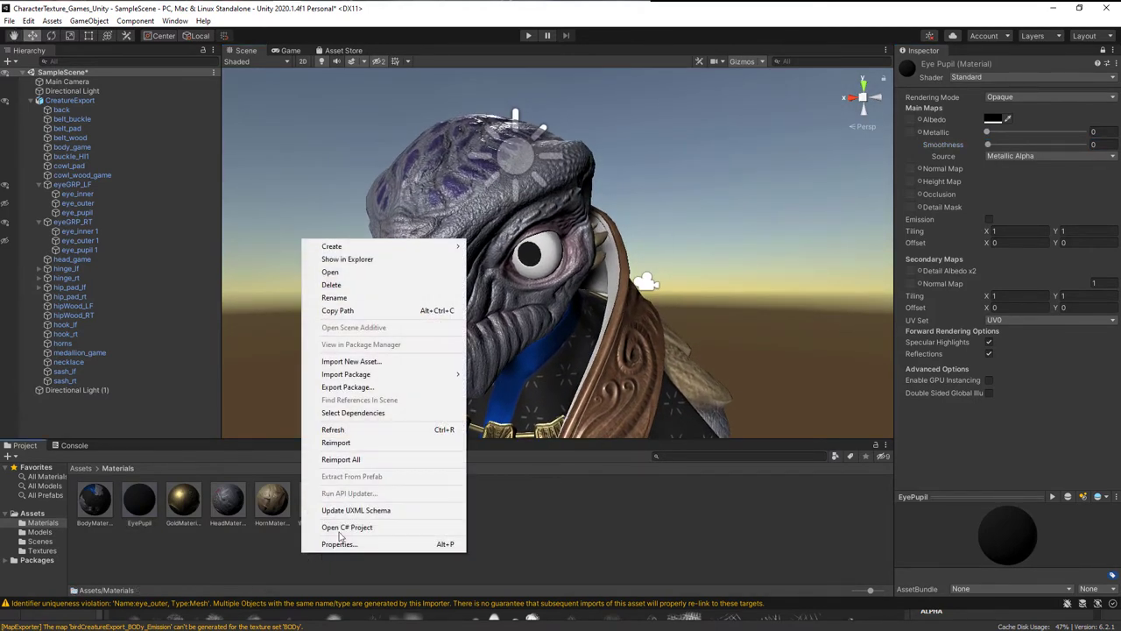
{"action": "left_click", "coordinate": [496, 325]}
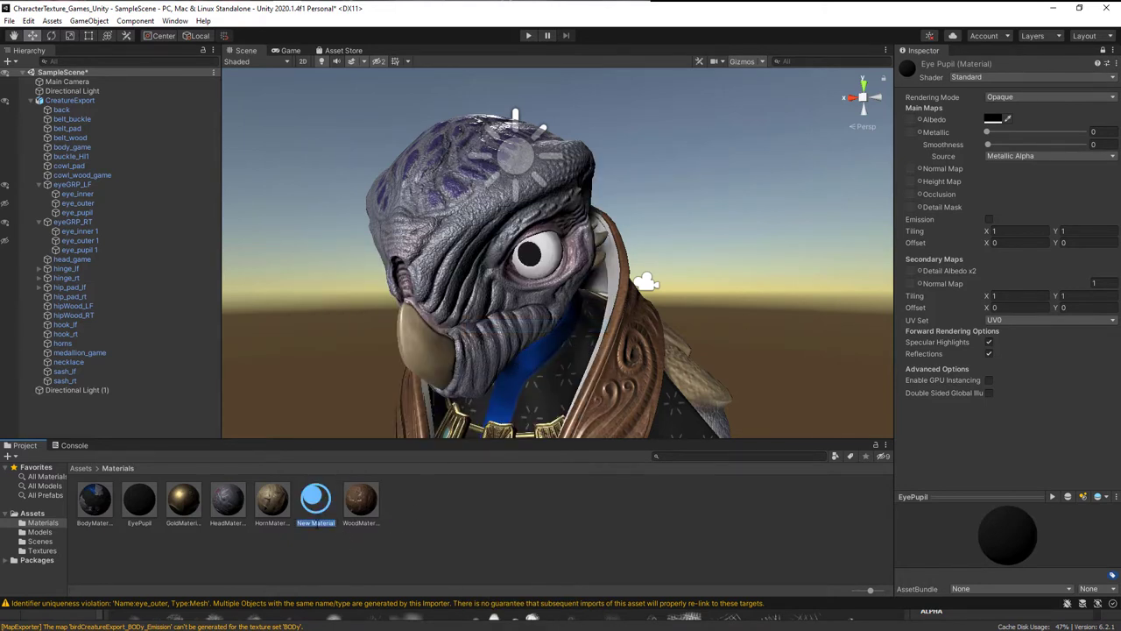
{"action": "type", "text": "EyeMain"}
{"action": "key", "text": "Return"}
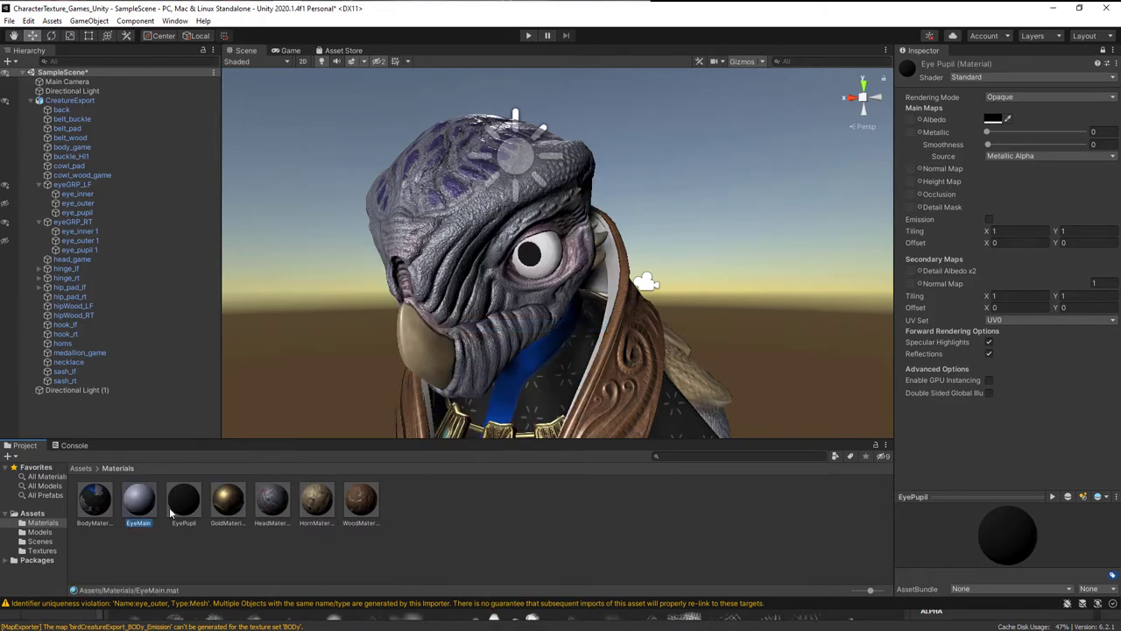
{"action": "left_click_drag", "start_coordinate": [148, 505], "coordinate": [553, 250]}
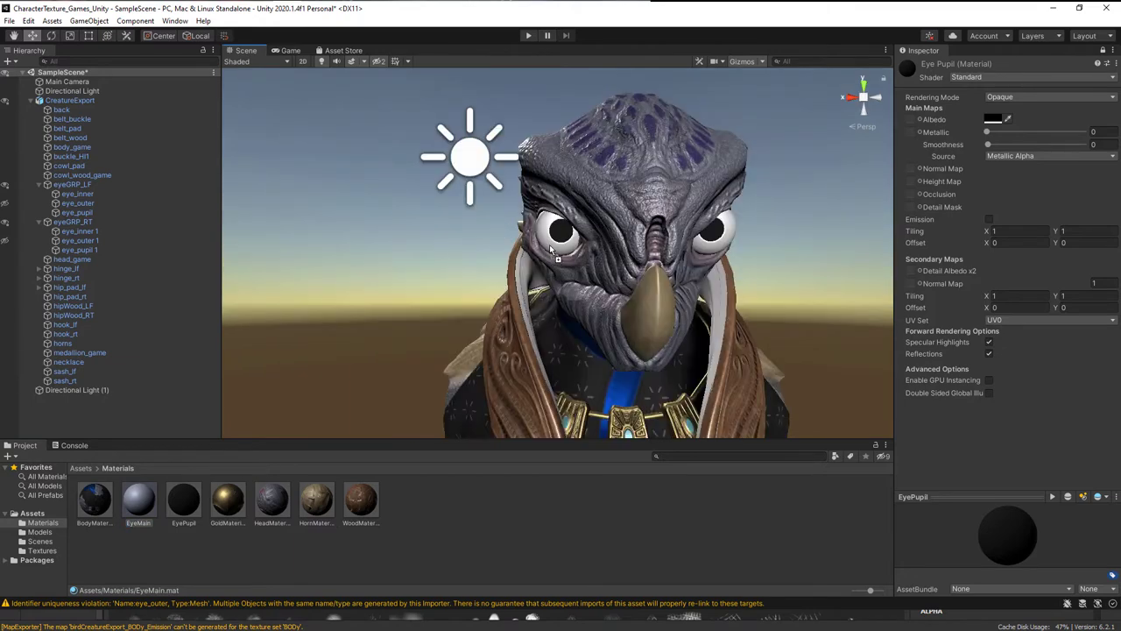
{"action": "left_click_drag", "start_coordinate": [469, 342], "coordinate": [124, 500], "text": "alt"}
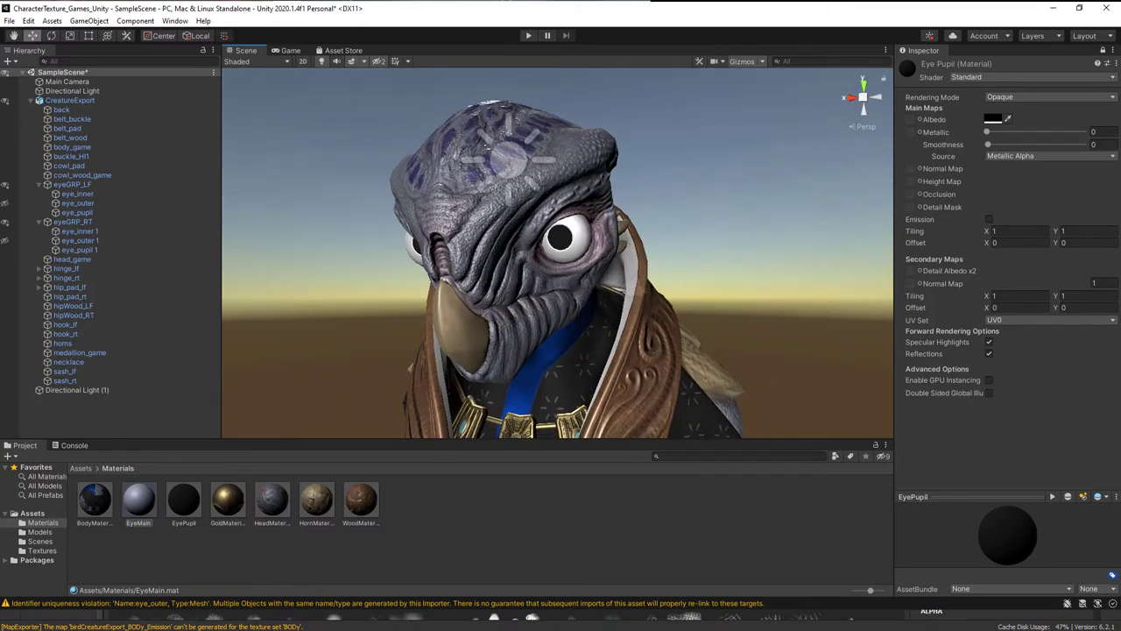
Assign the eyeInner albedo texture to EyeMain's Albedo slot.
{"action": "left_click", "coordinate": [1101, 50]}
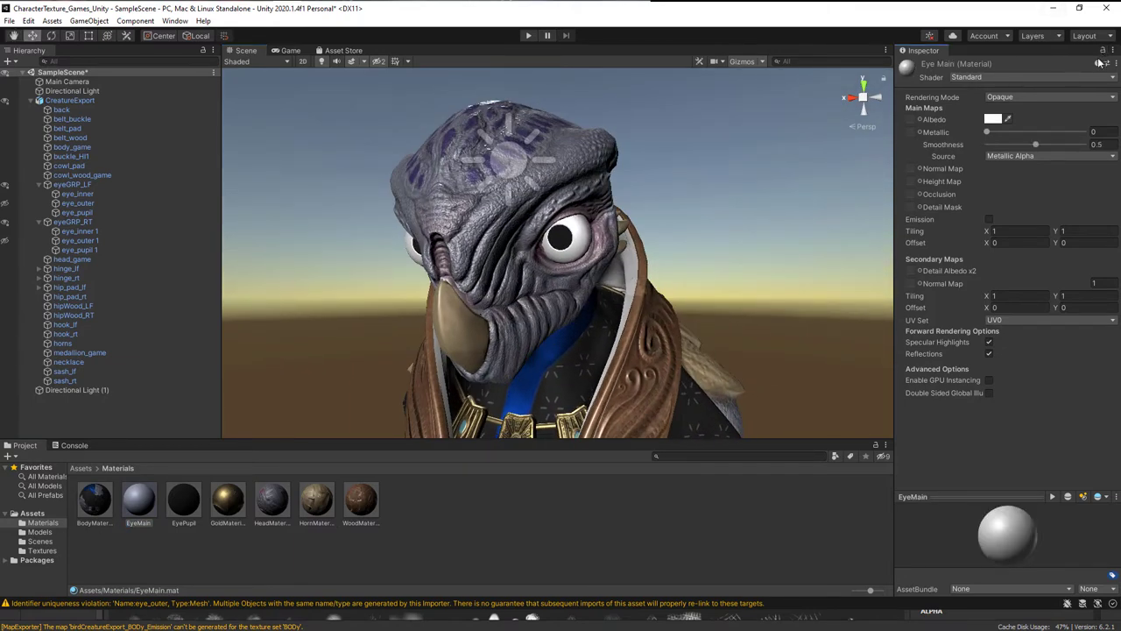
{"action": "left_click", "coordinate": [41, 549]}
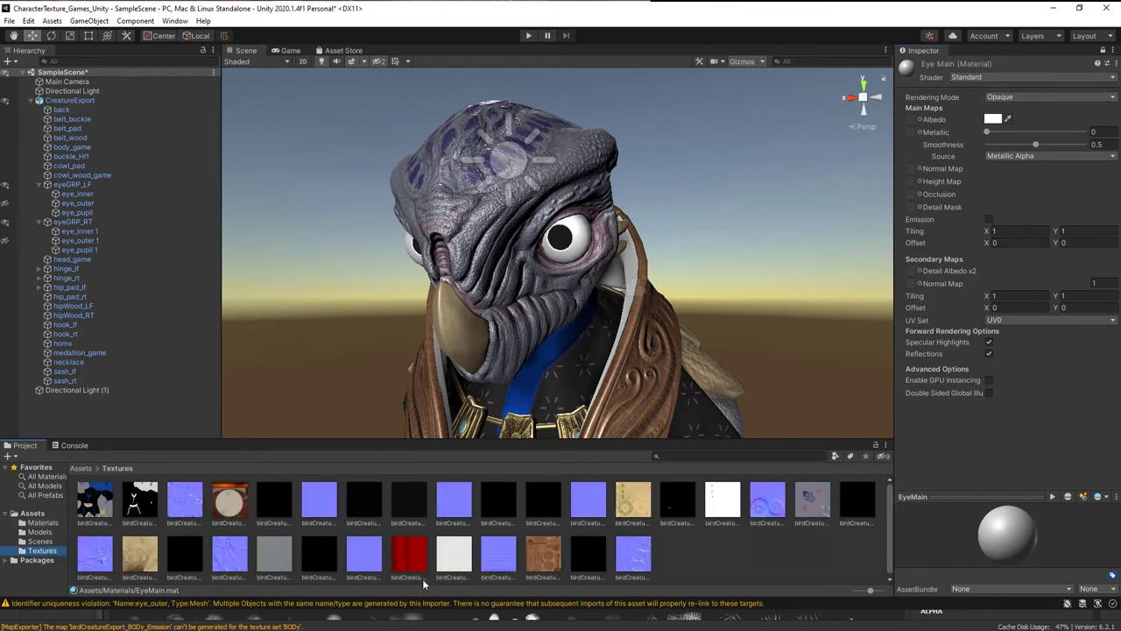
{"action": "left_click", "coordinate": [233, 508]}
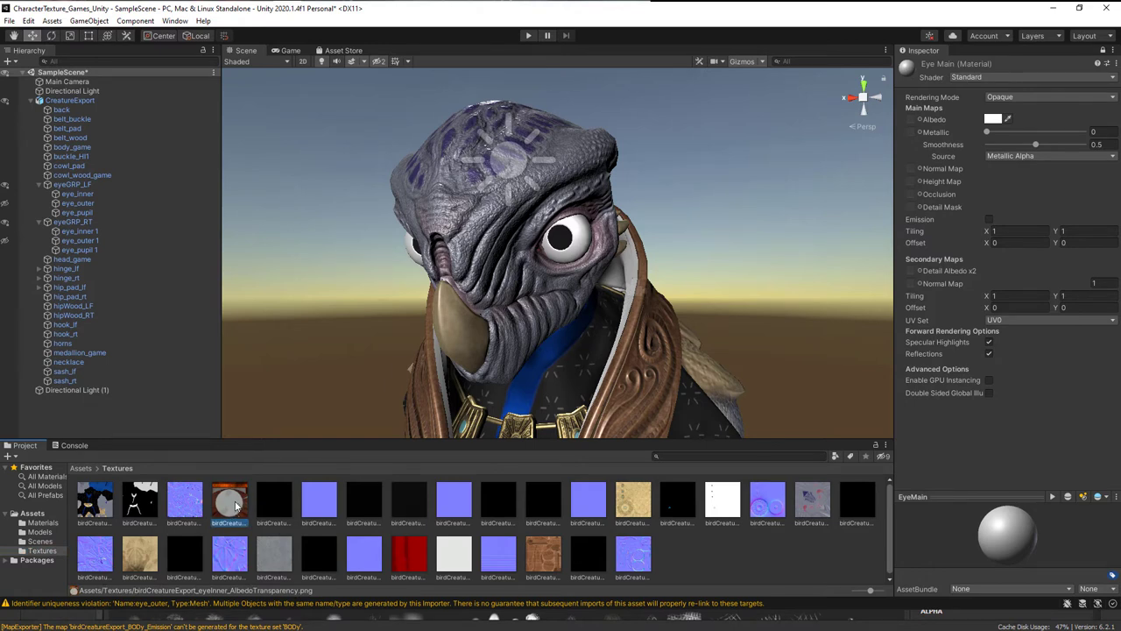
{"action": "left_click_drag", "start_coordinate": [236, 506], "coordinate": [914, 125]}
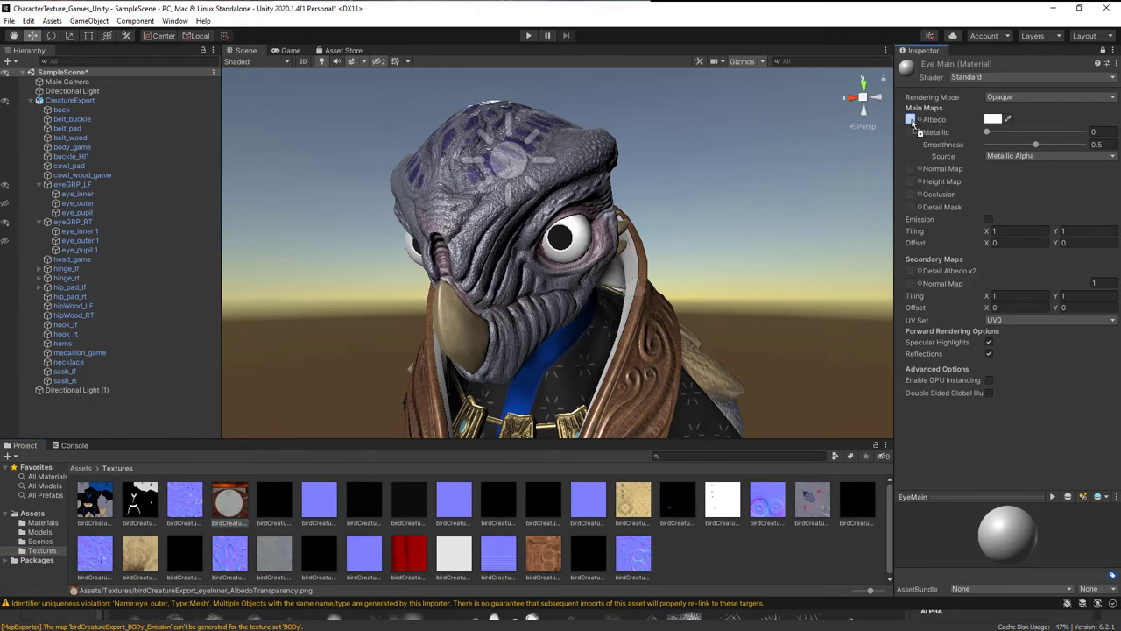
{"action": "mouse_move", "coordinate": [676, 323]}
{"action": "right_mouse_down", "text": "alt"}
{"action": "mouse_move", "coordinate": [649, 306]}
{"action": "mouse_move", "coordinate": [682, 325]}
{"action": "right_mouse_up", "text": "alt"}
Add the eyeInner metallic-smoothness map and set EyeMain smoothness to 0.463.
{"action": "left_click", "coordinate": [278, 505]}
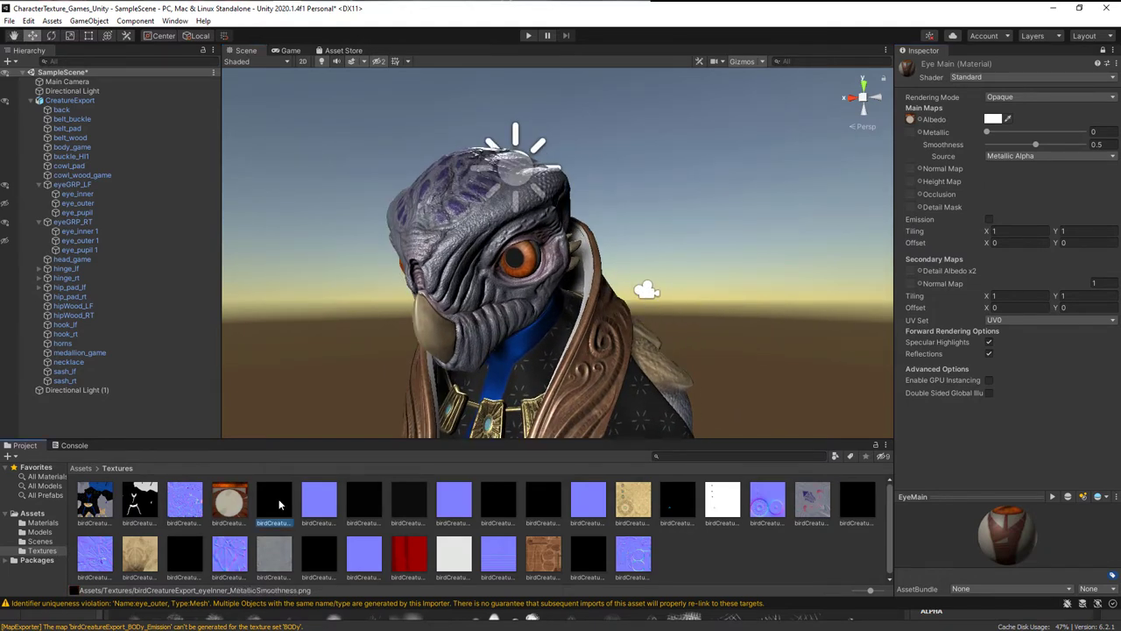
{"action": "left_click_drag", "start_coordinate": [278, 504], "coordinate": [910, 131]}
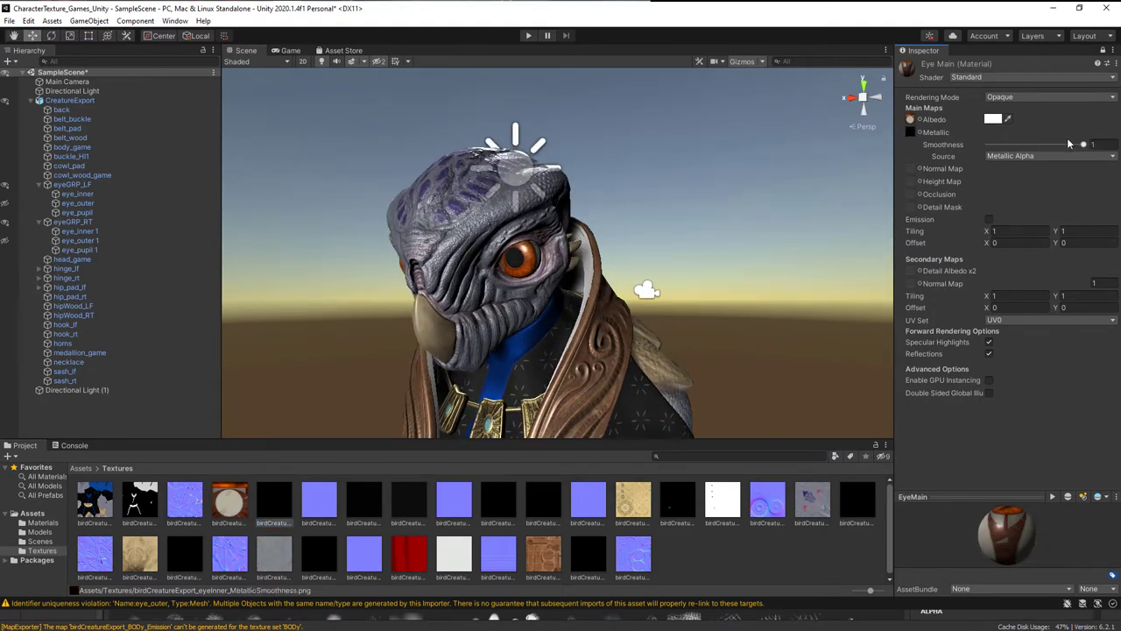
{"action": "left_click_drag", "start_coordinate": [1084, 145], "coordinate": [1034, 149]}
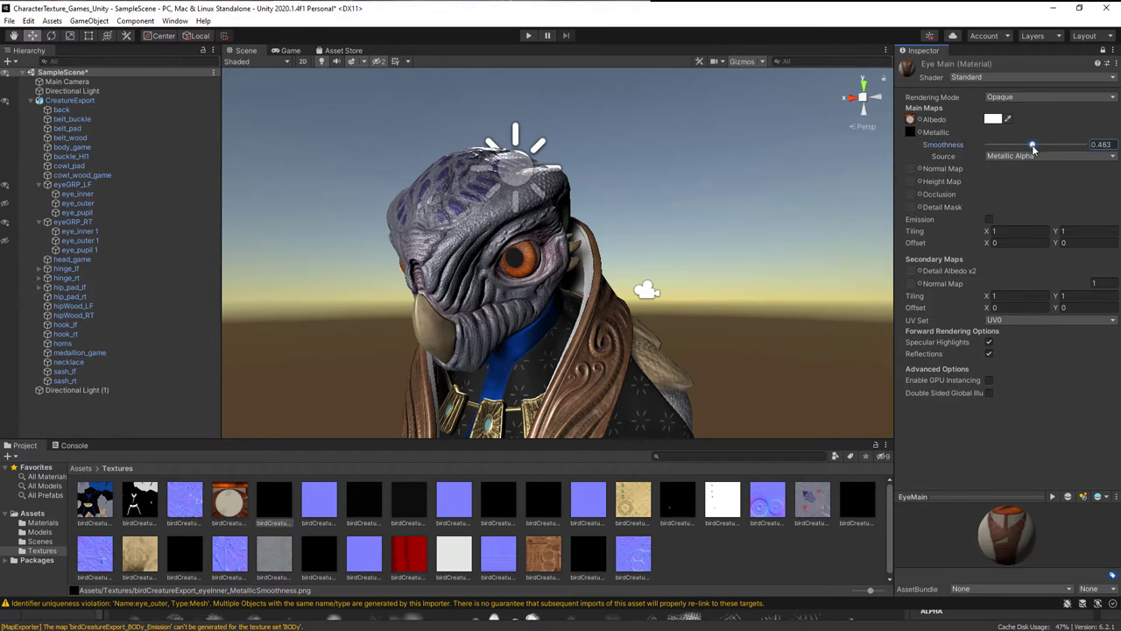
{"action": "left_click", "coordinate": [323, 501]}
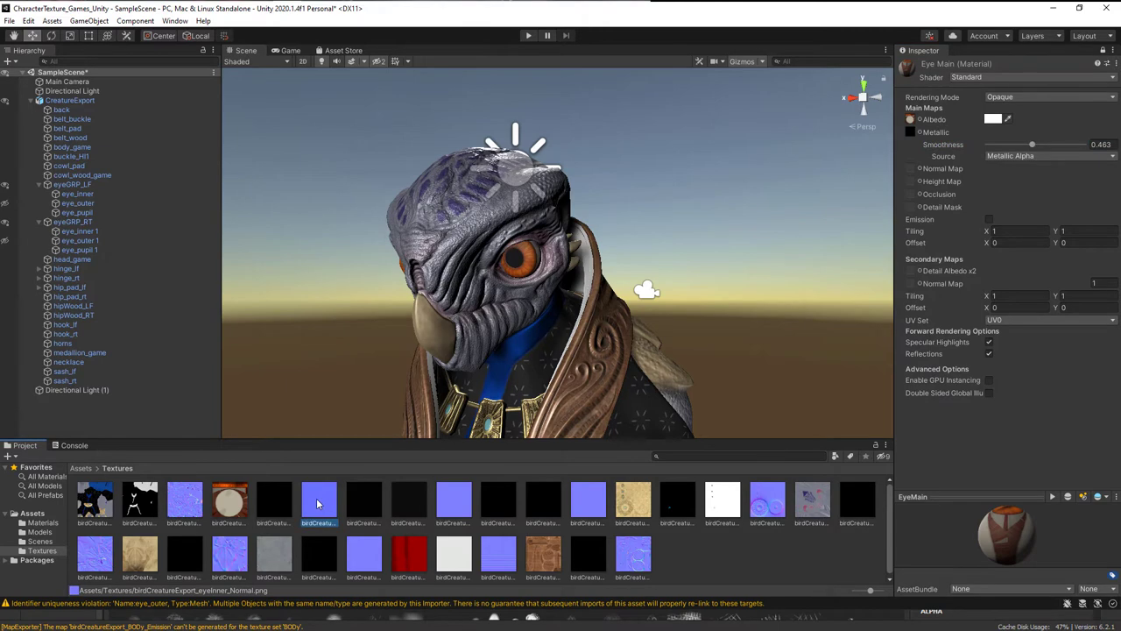
{"action": "left_click_drag", "start_coordinate": [318, 502], "coordinate": [911, 168]}
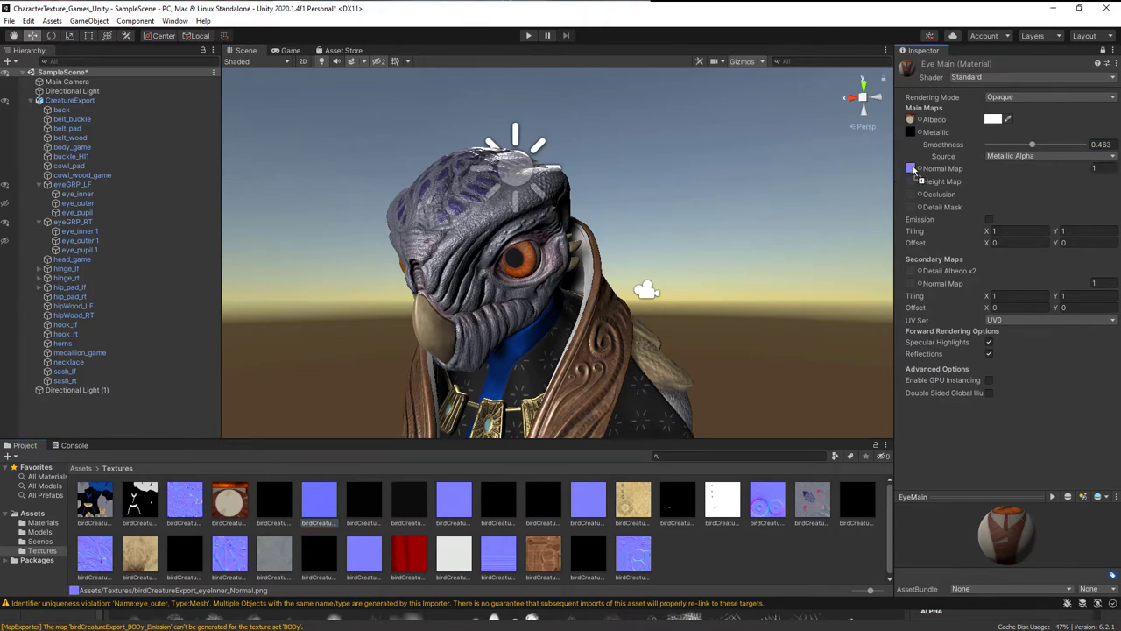
{"action": "mouse_move", "coordinate": [797, 215]}
{"action": "right_mouse_down", "text": "alt"}
{"action": "mouse_move", "coordinate": [629, 333]}
{"action": "mouse_move", "coordinate": [159, 296]}
{"action": "right_mouse_up", "text": "alt"}
{"action": "key", "text": "ctrl+z"}
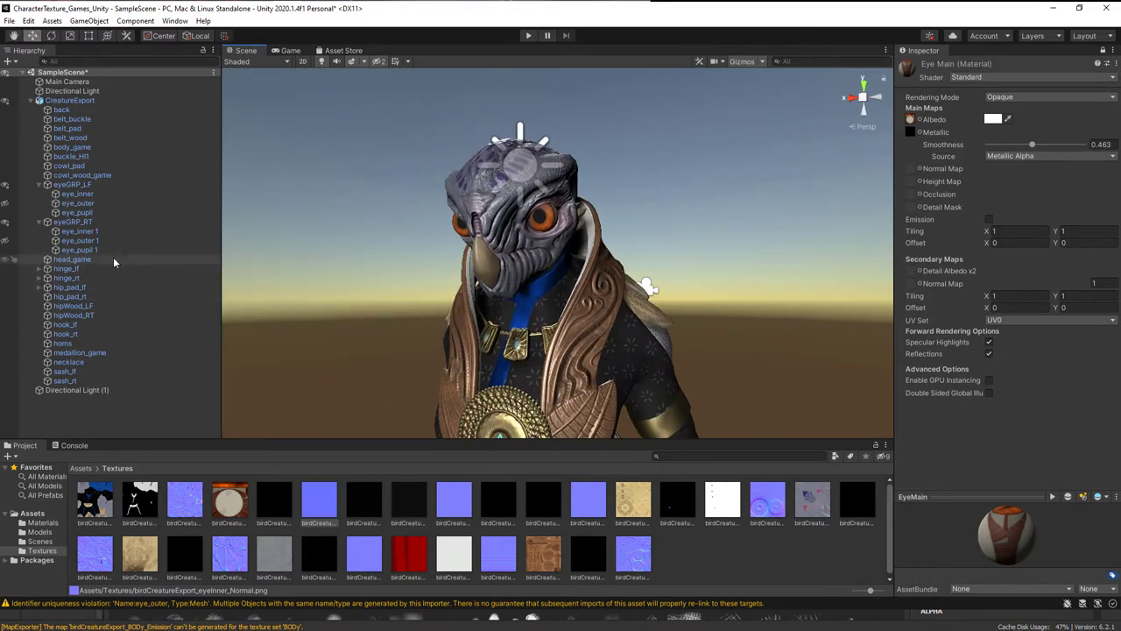
{"action": "left_click", "coordinate": [42, 522]}
Create an EyeOuter material and put it on both eye_outer shells, now white.
{"action": "right_click", "coordinate": [423, 528]}
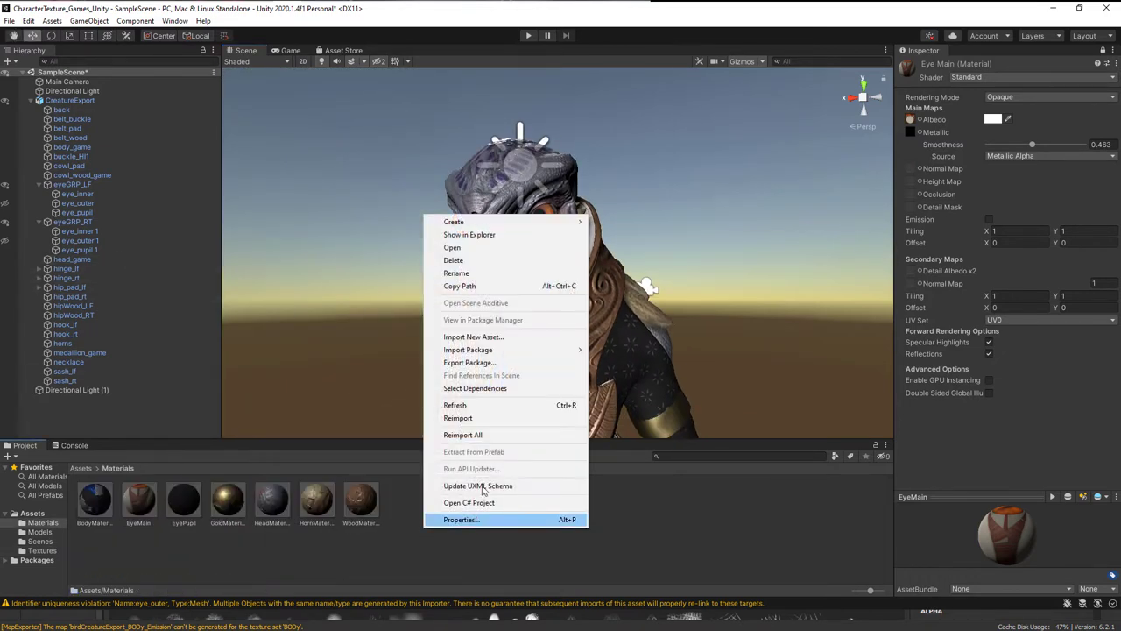
{"action": "mouse_move", "coordinate": [454, 222]}
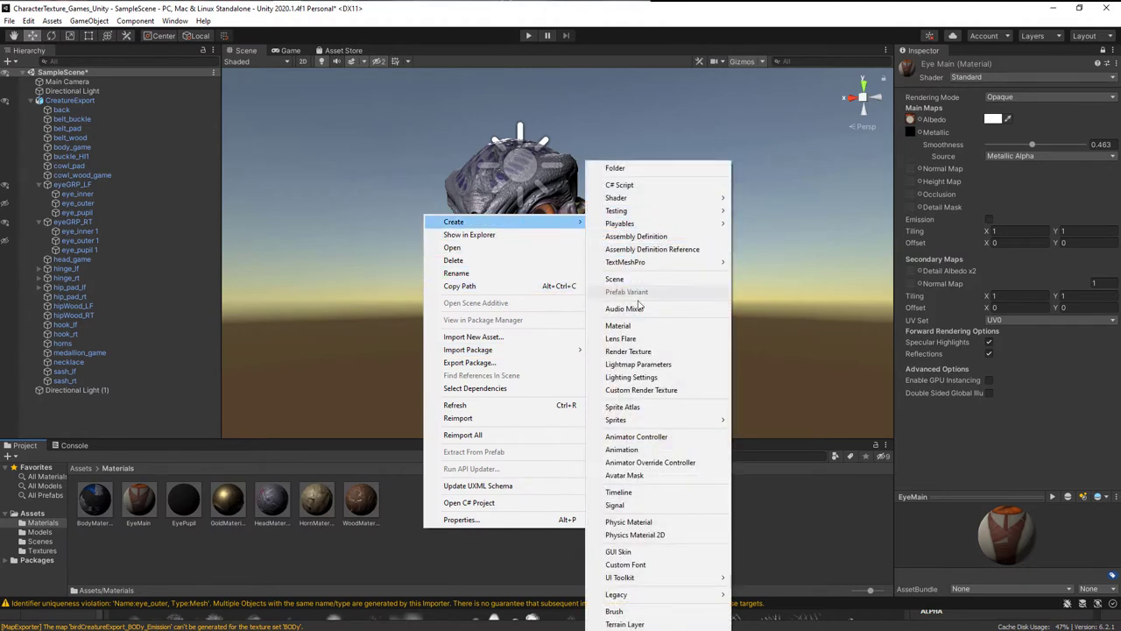
{"action": "left_click", "coordinate": [638, 327]}
{"action": "type", "text": "E"}
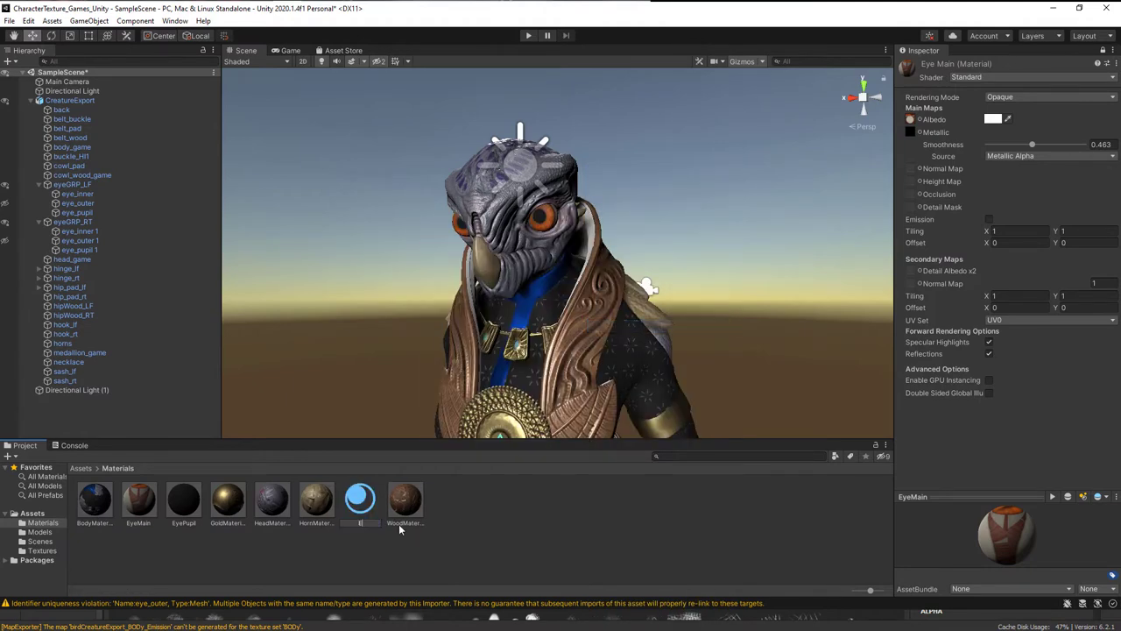
{"action": "type", "text": "yeOut"}
{"action": "type", "text": "er"}
{"action": "key", "text": "Return"}
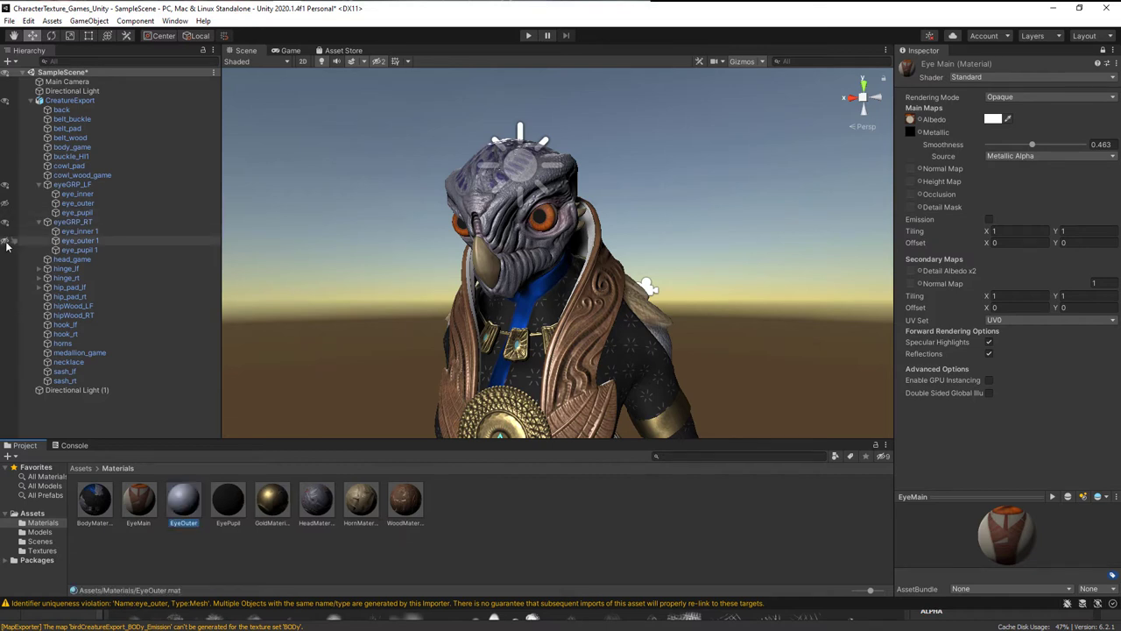
{"action": "left_click", "coordinate": [9, 242]}
{"action": "left_click", "coordinate": [7, 204]}
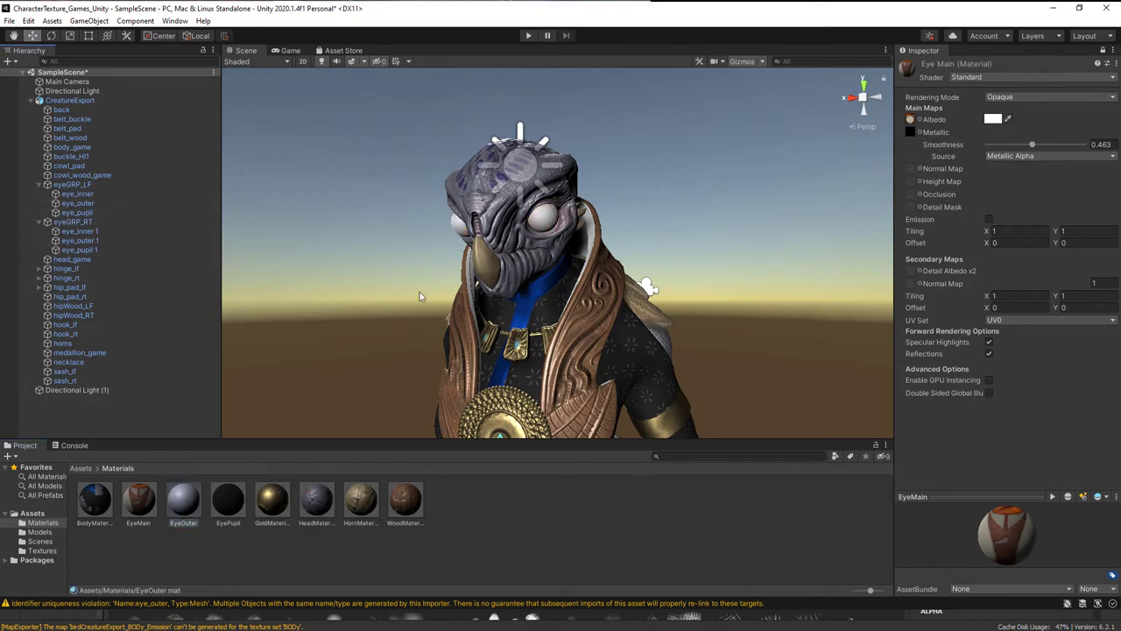
{"action": "left_click", "coordinate": [296, 518]}
{"action": "left_click_drag", "start_coordinate": [200, 523], "coordinate": [438, 247]}
{"action": "left_click", "coordinate": [1103, 51]}
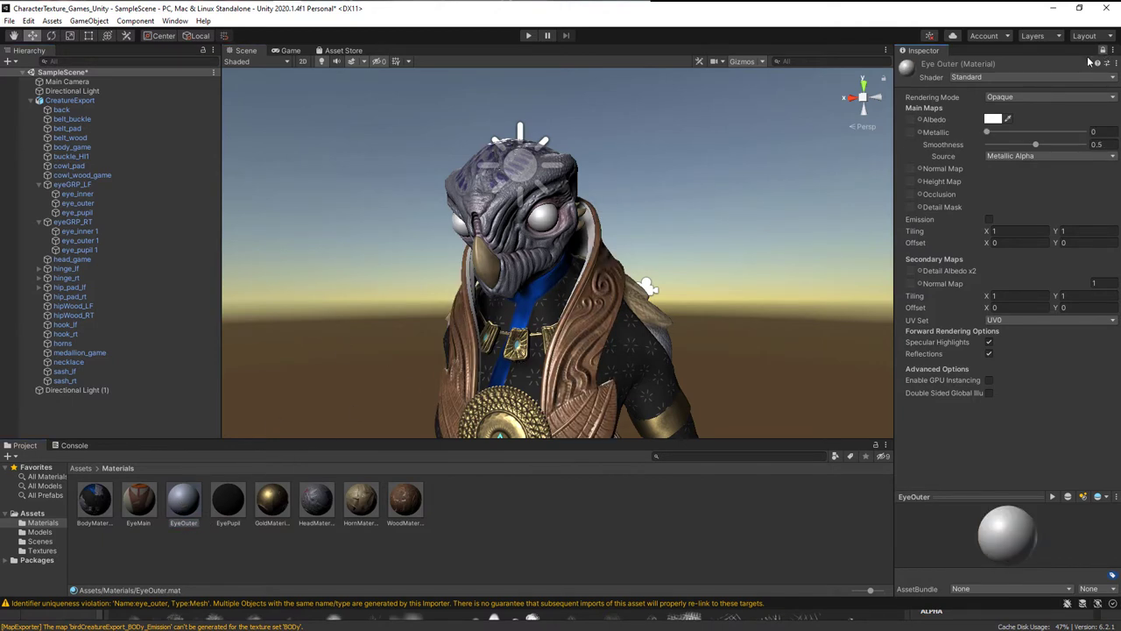
Set EyeOuter's rendering mode to Transparent with the eyeOuter albedo texture.
{"action": "left_click", "coordinate": [1008, 98]}
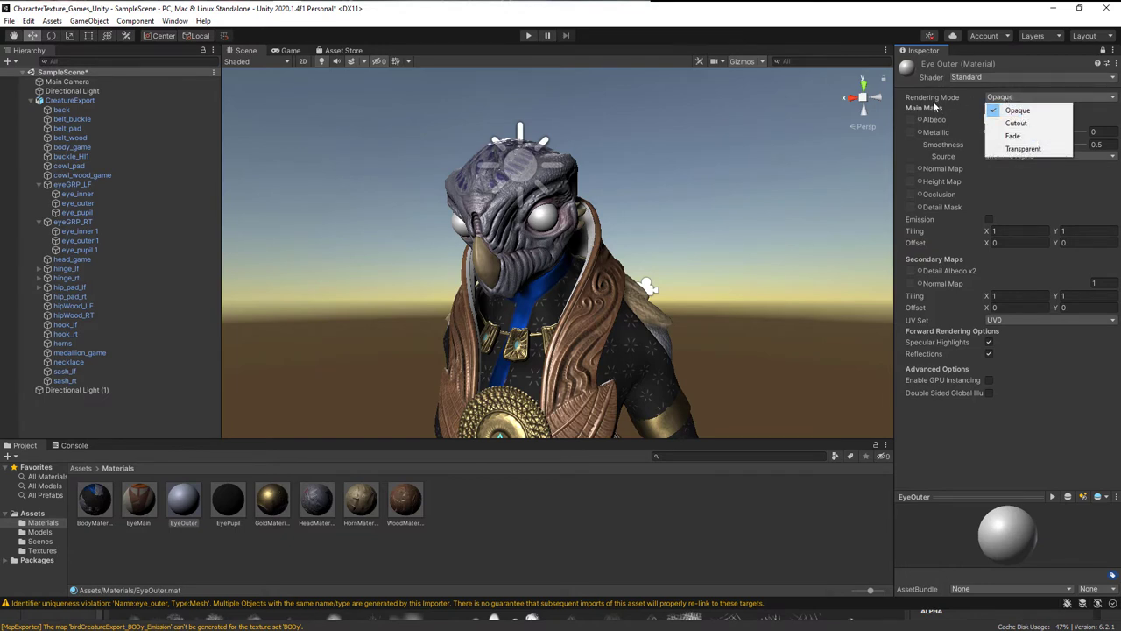
{"action": "left_click", "coordinate": [1009, 150]}
{"action": "left_click", "coordinate": [182, 523]}
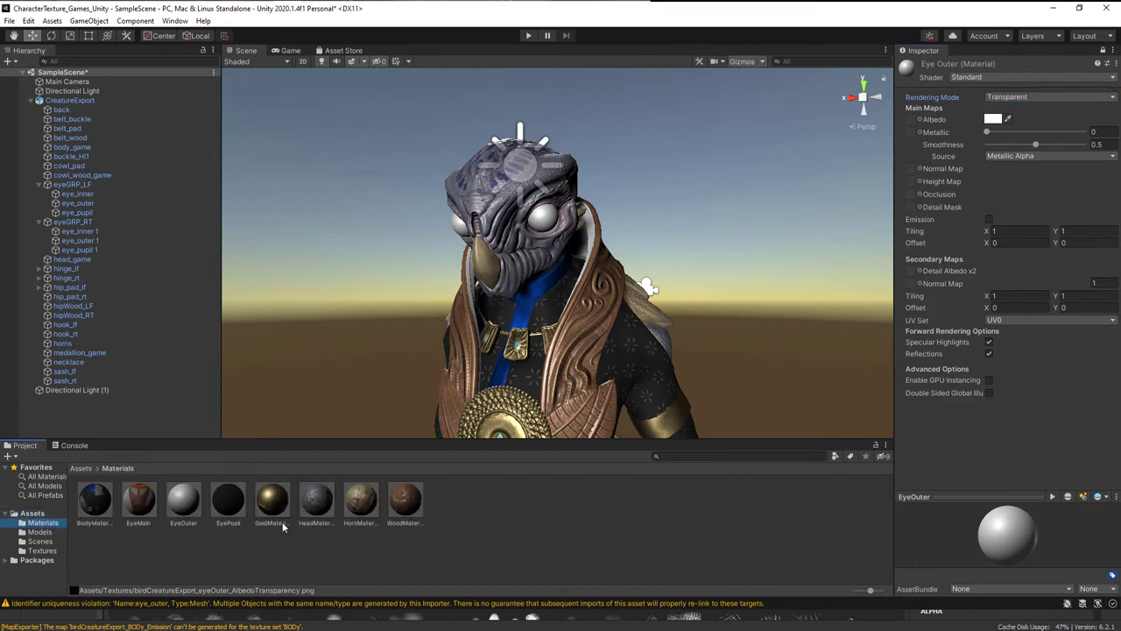
{"action": "left_click", "coordinate": [40, 550]}
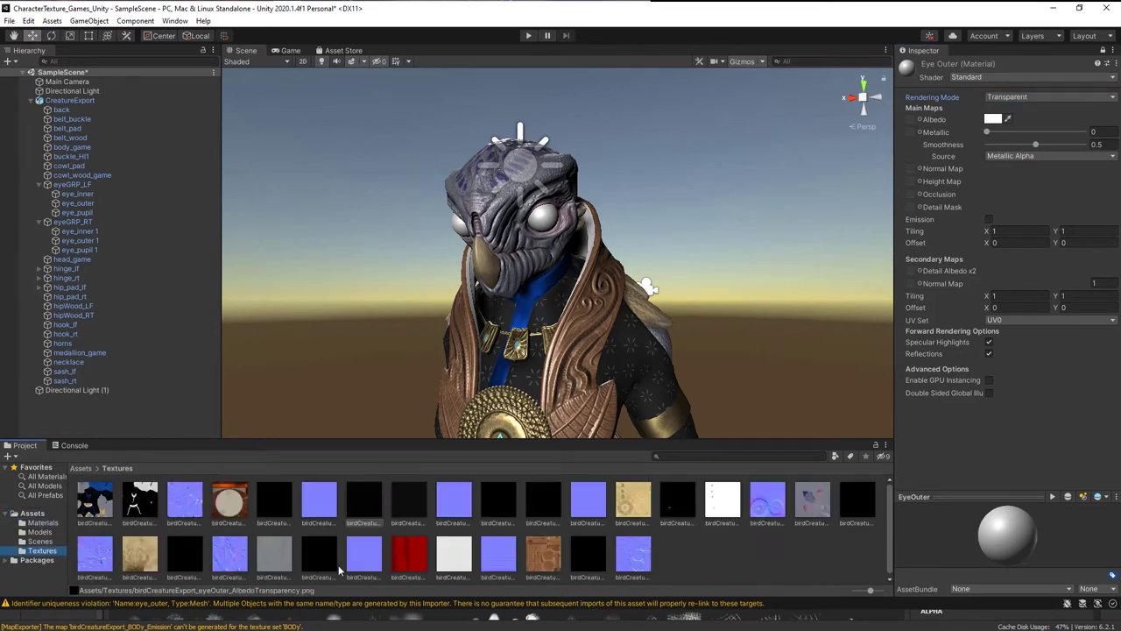
{"action": "left_click", "coordinate": [366, 505]}
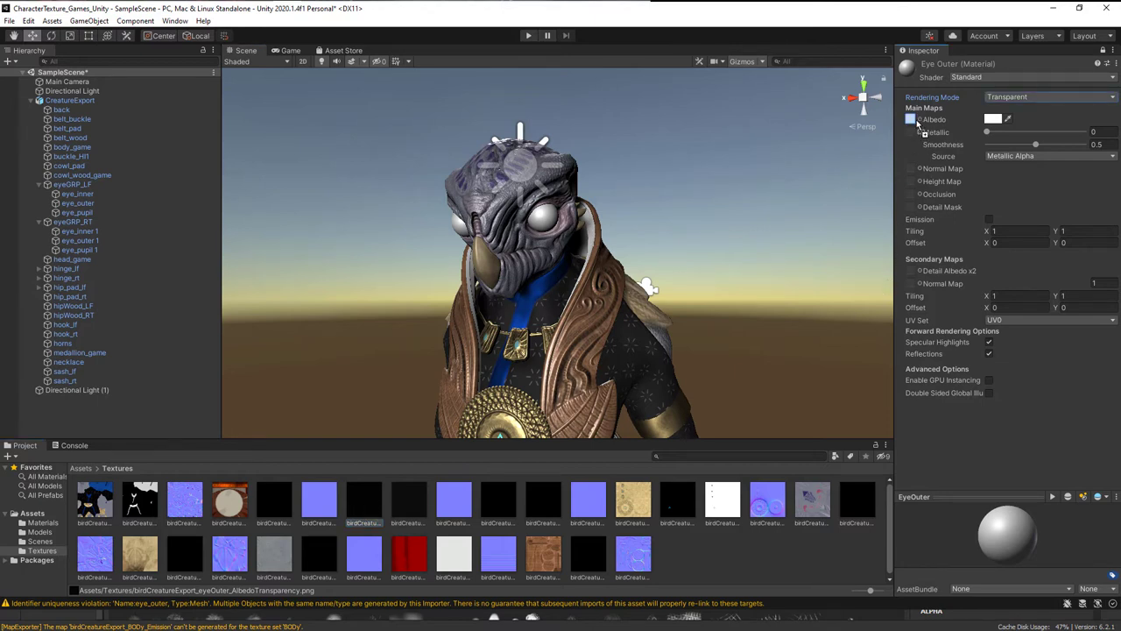
{"action": "left_click_drag", "start_coordinate": [364, 507], "coordinate": [912, 119]}
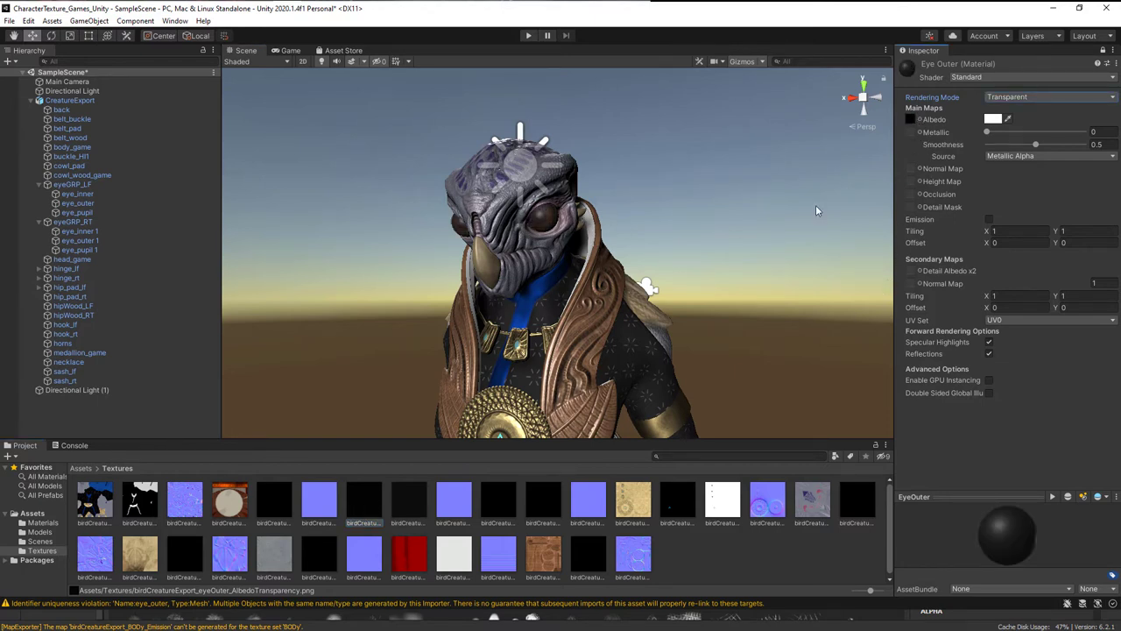
Raise EyeOuter's smoothness to 0.689.
{"action": "left_click_drag", "start_coordinate": [568, 234], "coordinate": [589, 240], "text": "alt"}
{"action": "left_click_drag", "start_coordinate": [1035, 145], "coordinate": [1057, 145]}
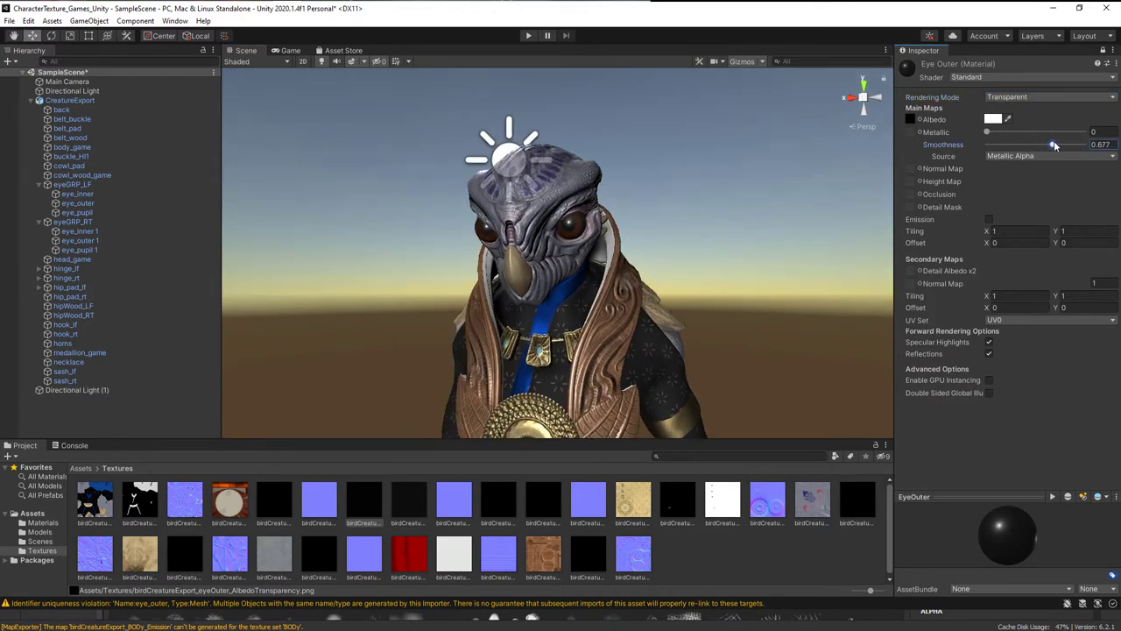
{"action": "left_click_drag", "start_coordinate": [1055, 146], "coordinate": [1057, 147]}
{"action": "left_click_drag", "start_coordinate": [691, 289], "coordinate": [726, 292], "text": "alt"}
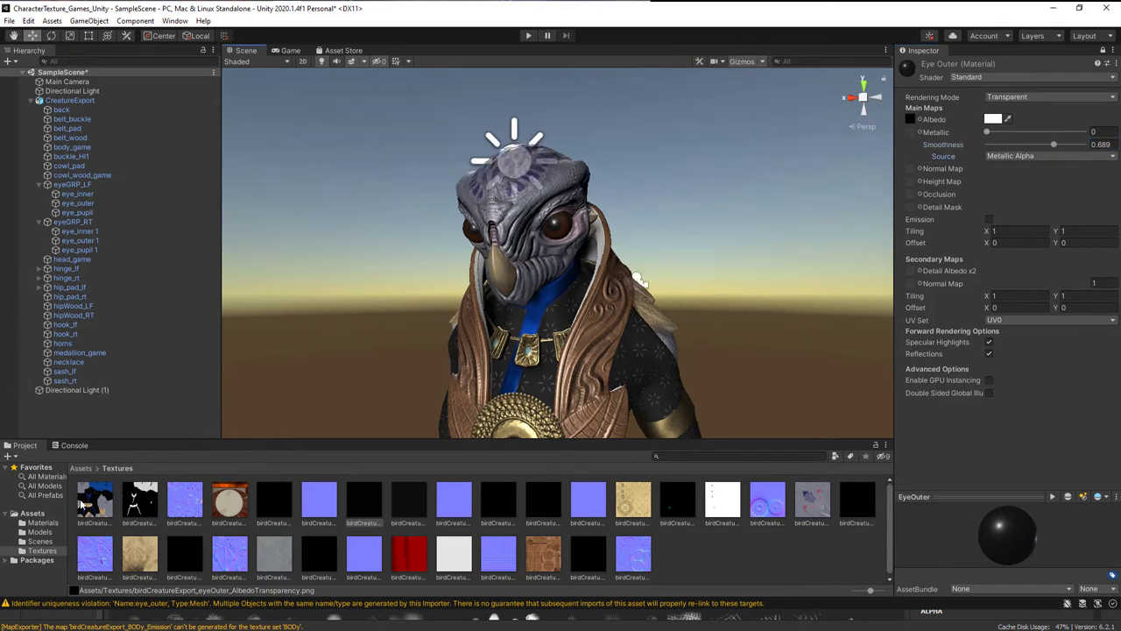
{"action": "left_click", "coordinate": [44, 522]}
{"action": "left_click_drag", "start_coordinate": [140, 498], "coordinate": [553, 396]}
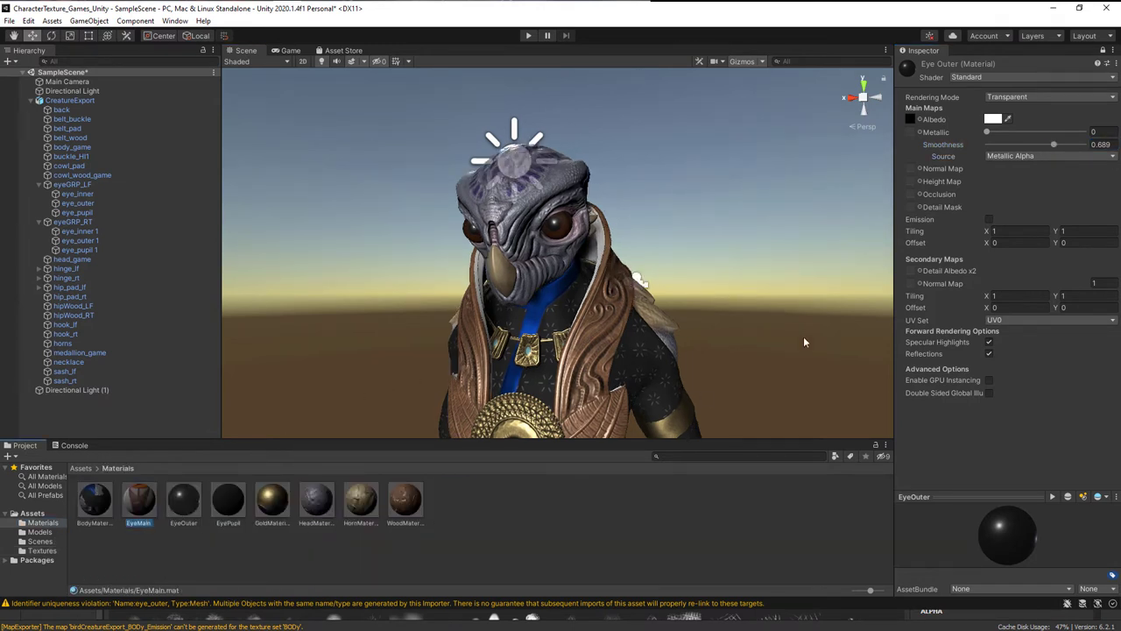
Enable emission on EyeMain with the eyeInner albedo texture as emission colour.
{"action": "left_click", "coordinate": [44, 550]}
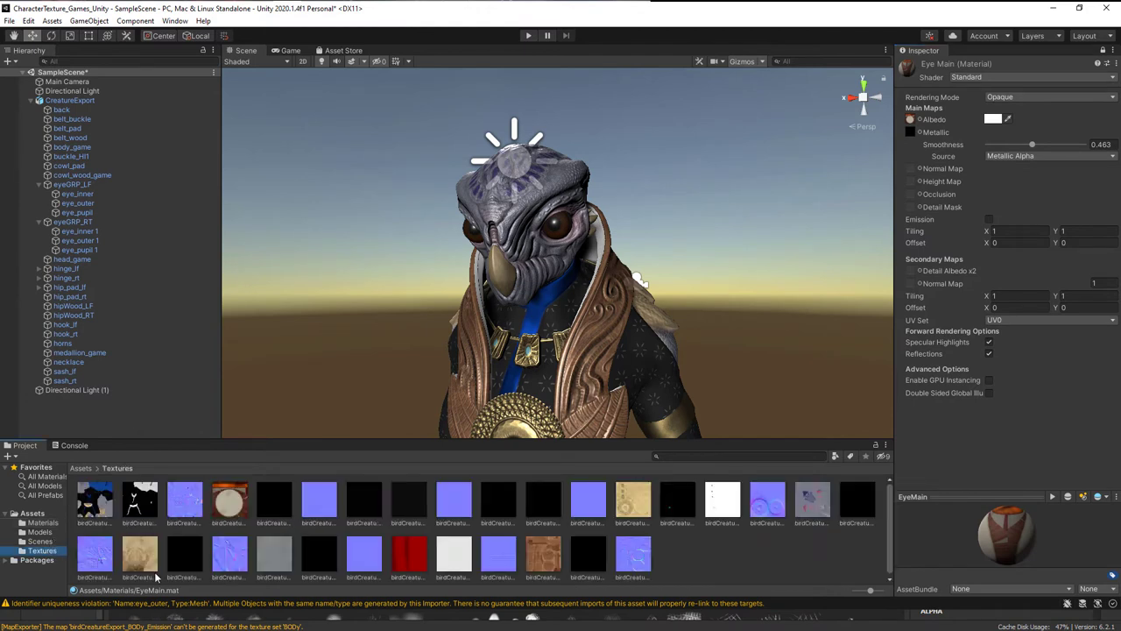
{"action": "left_click", "coordinate": [232, 508]}
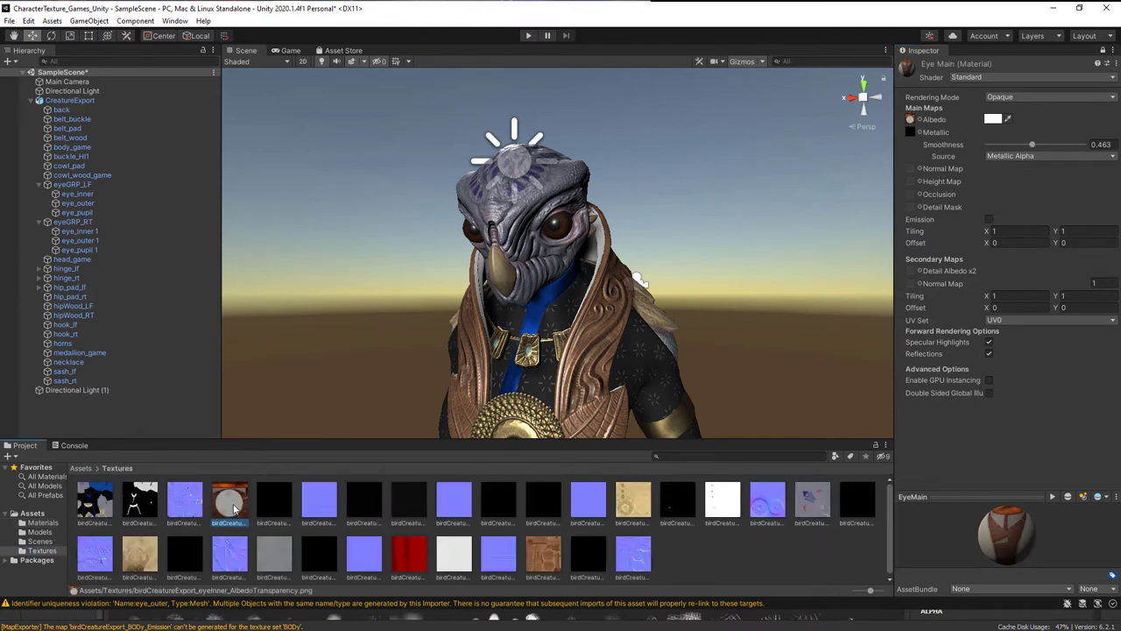
{"action": "left_click", "coordinate": [989, 219]}
{"action": "left_click_drag", "start_coordinate": [241, 517], "coordinate": [915, 236]}
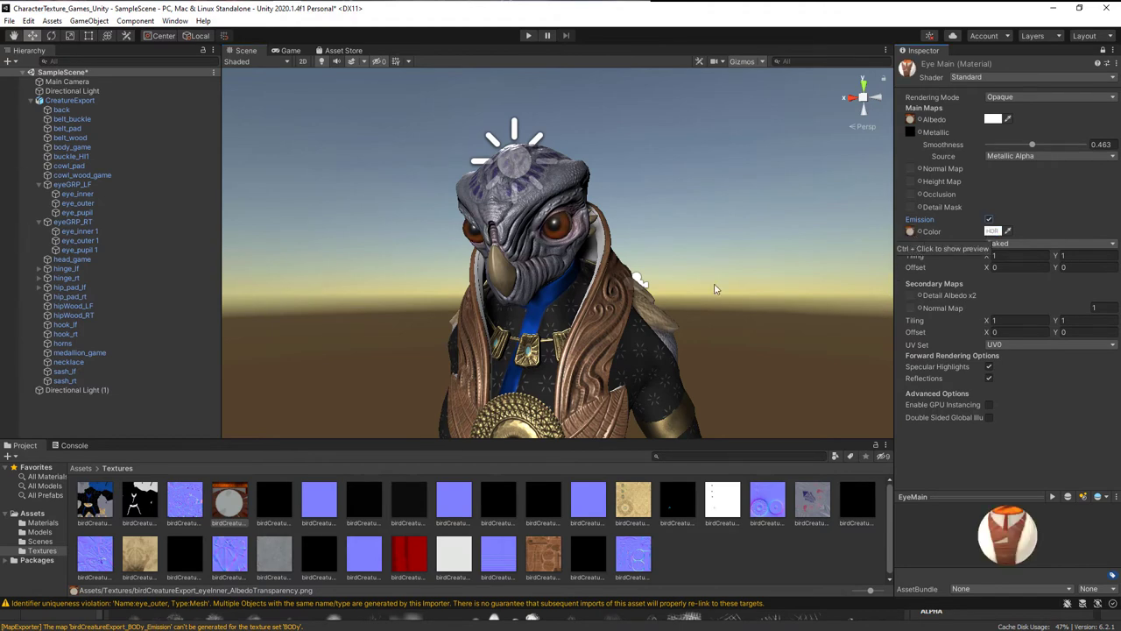
{"action": "mouse_move", "coordinate": [618, 262]}
{"action": "left_mouse_down", "text": "alt"}
{"action": "mouse_move", "coordinate": [581, 273]}
{"action": "mouse_move", "coordinate": [596, 307]}
{"action": "mouse_move", "coordinate": [557, 348]}
{"action": "mouse_move", "coordinate": [585, 315]}
{"action": "mouse_move", "coordinate": [538, 332]}
{"action": "left_mouse_up", "text": "alt"}
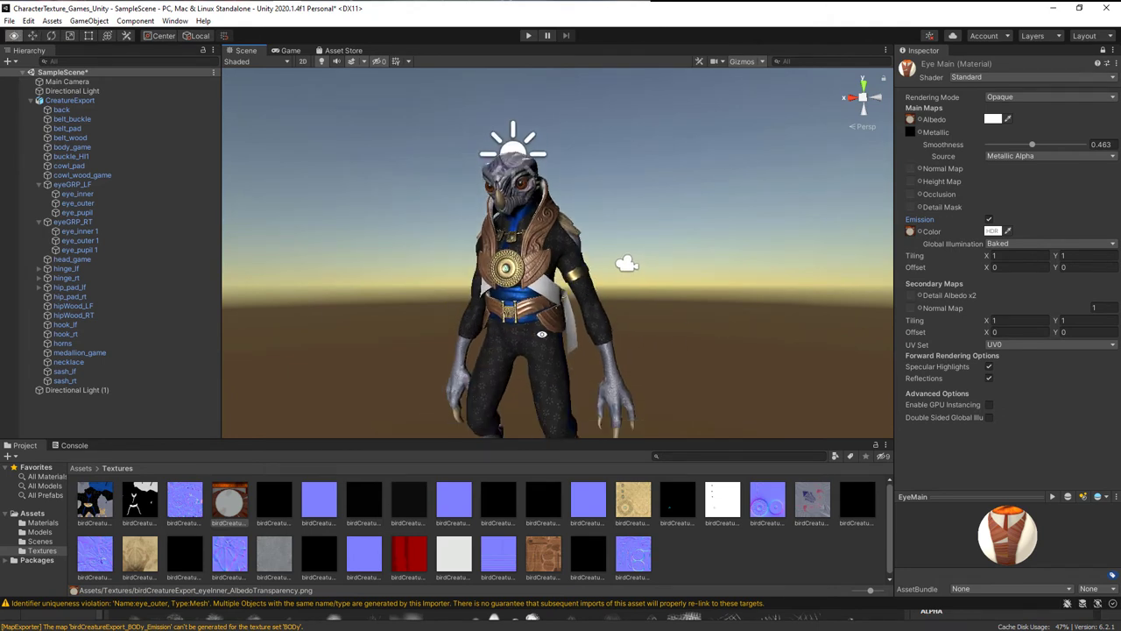
{"action": "left_click", "coordinate": [42, 522]}
Create a new material named PaddingMaterial in the Materials folder.
{"action": "right_click", "coordinate": [383, 550]}
{"action": "mouse_move", "coordinate": [412, 243]}
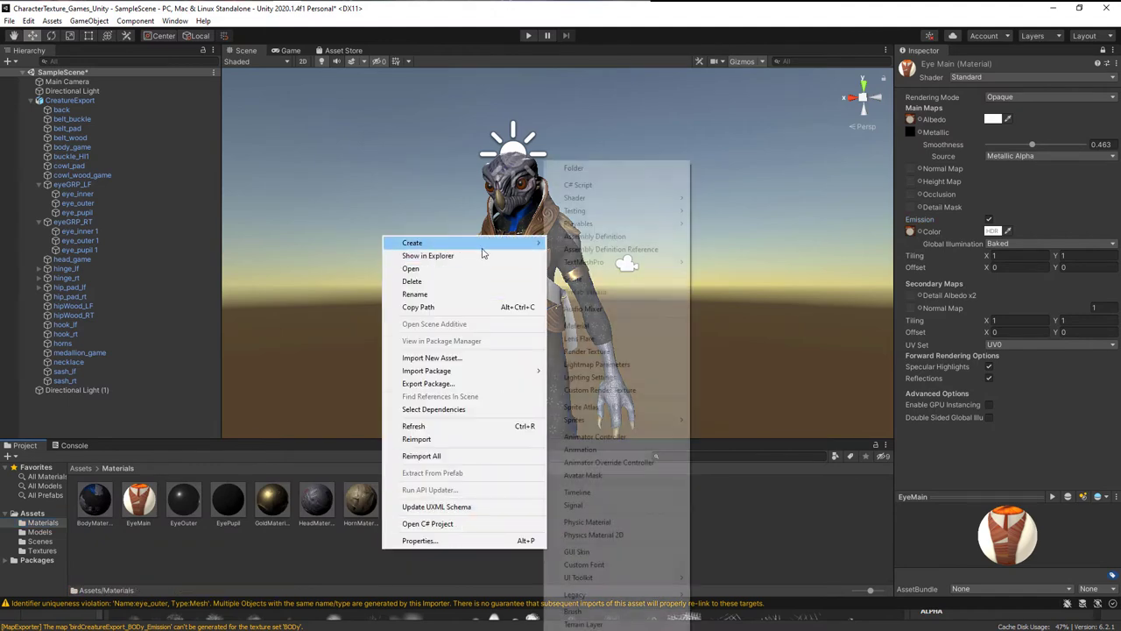
{"action": "left_click", "coordinate": [598, 326]}
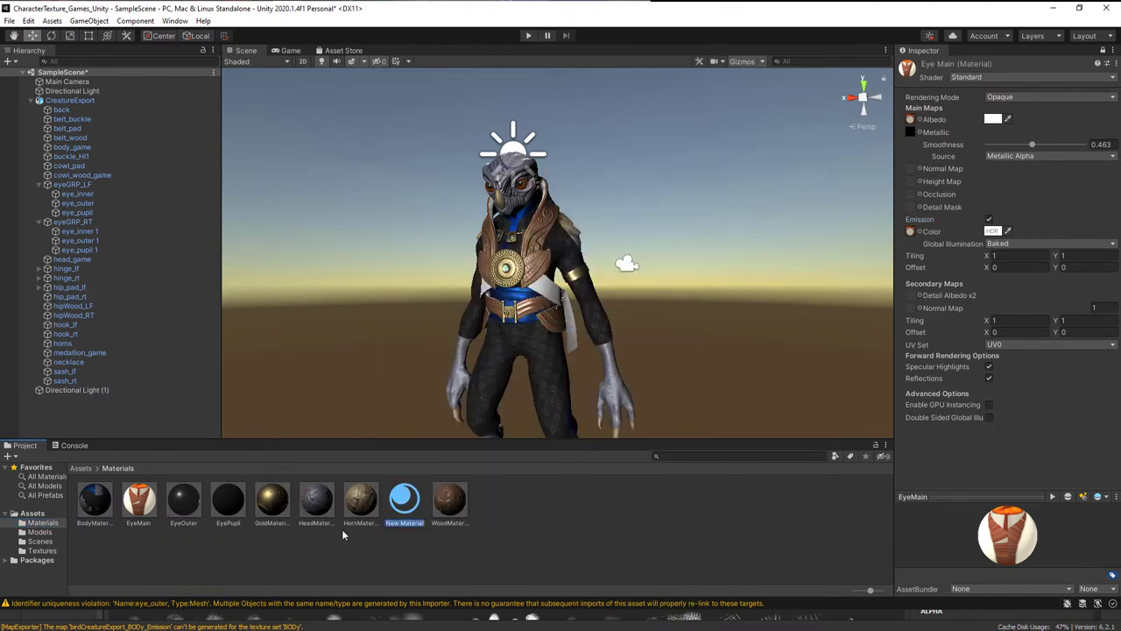
{"action": "type", "text": "Pa"}
{"action": "type", "text": "Ma"}
{"action": "type", "text": "erial"}
{"action": "key", "text": "Return"}
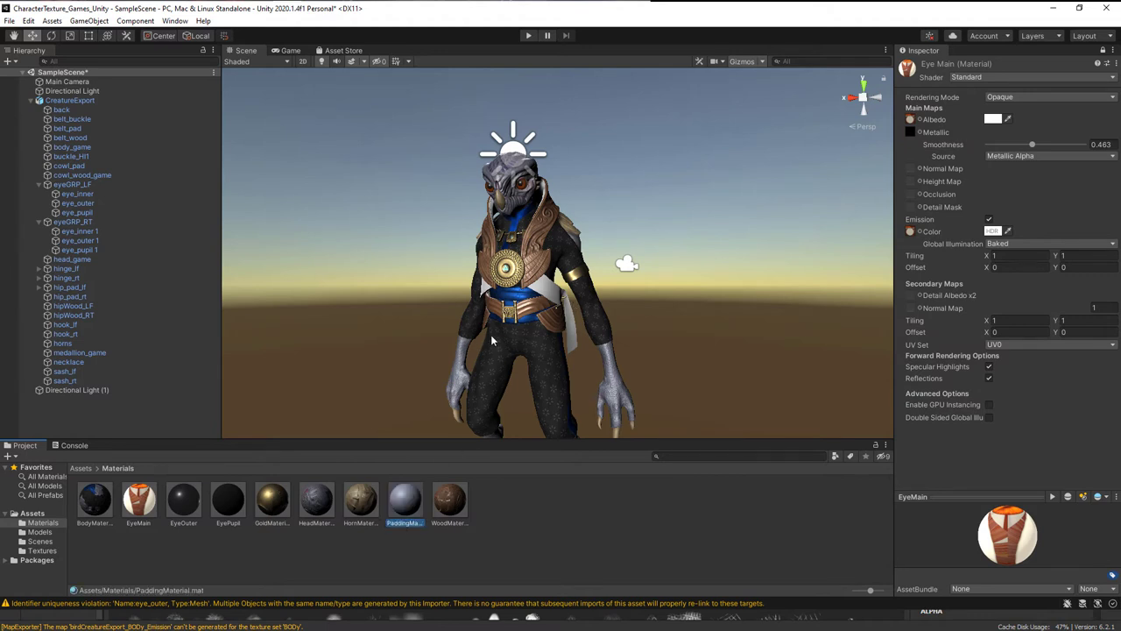
{"action": "scroll", "coordinate": [491, 341], "scroll_direction": "up", "scroll_amount": 1}
{"action": "scroll", "coordinate": [613, 333], "scroll_direction": "up", "scroll_amount": 3}
Apply PaddingMaterial to the collar and torso padding pieces.
{"action": "left_click_drag", "start_coordinate": [406, 501], "coordinate": [532, 146]}
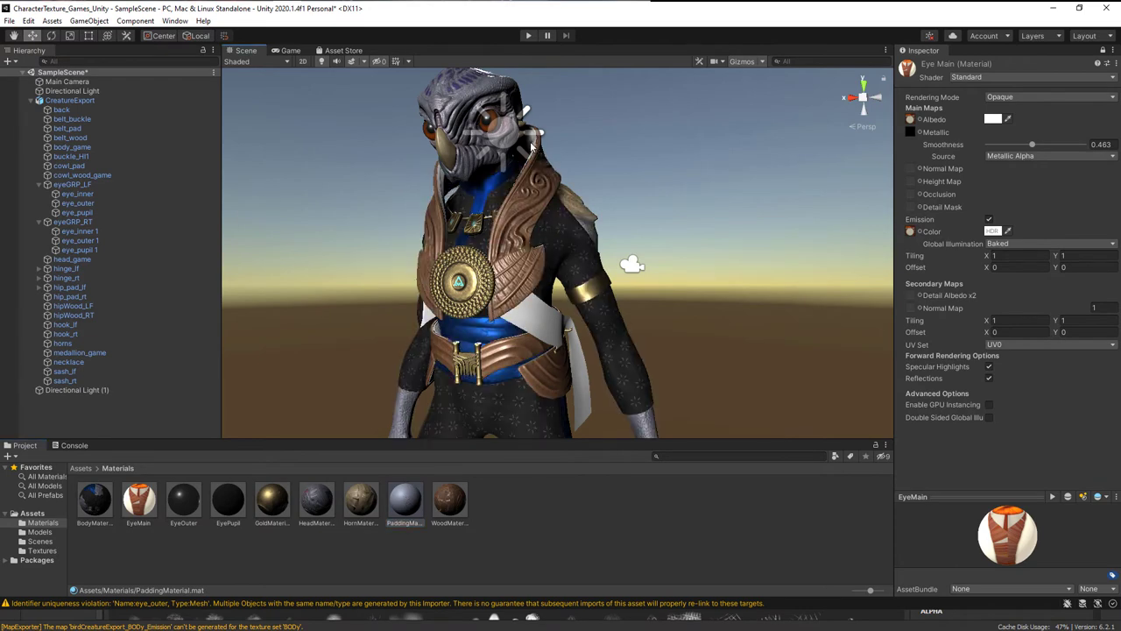
{"action": "scroll", "coordinate": [444, 427], "scroll_direction": "up", "scroll_amount": 3}
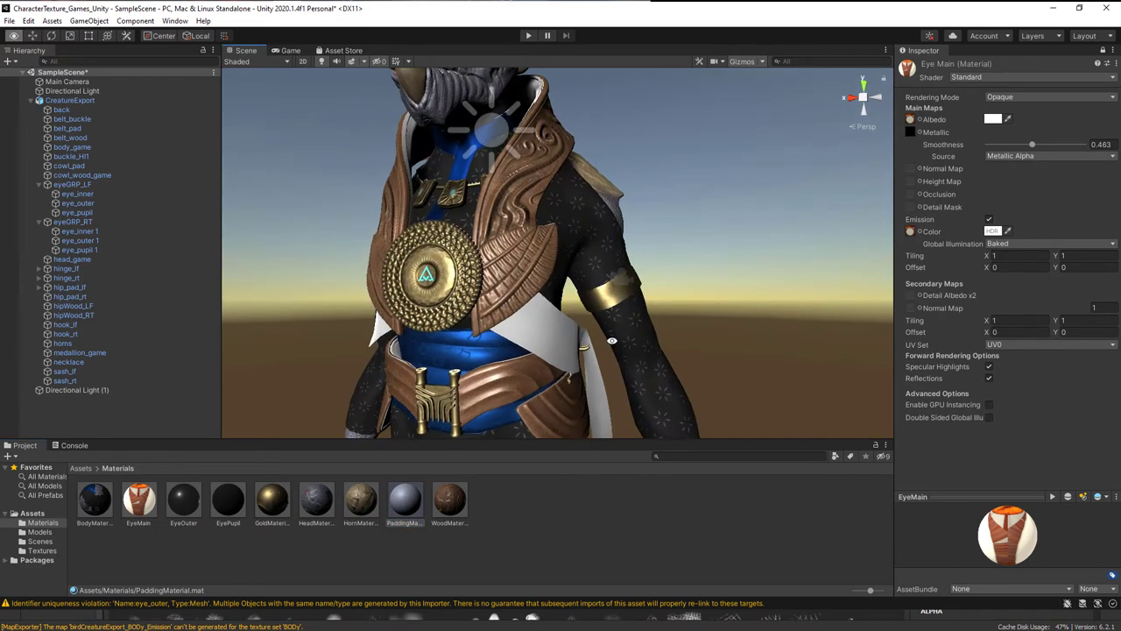
{"action": "middle_click_drag", "start_coordinate": [378, 386], "coordinate": [435, 395]}
{"action": "mouse_move", "coordinate": [405, 506]}
{"action": "left_mouse_down"}
{"action": "mouse_move", "coordinate": [473, 350]}
{"action": "mouse_move", "coordinate": [426, 443]}
{"action": "left_mouse_up"}
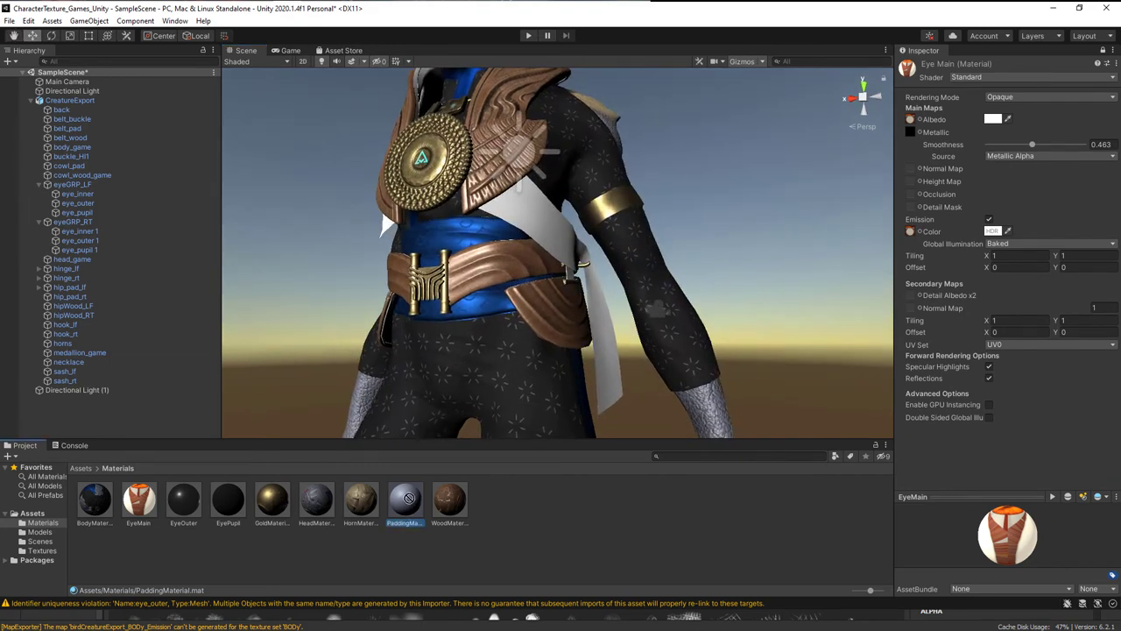
{"action": "mouse_move", "coordinate": [405, 506]}
{"action": "left_mouse_down"}
{"action": "mouse_move", "coordinate": [389, 331]}
{"action": "mouse_move", "coordinate": [641, 376]}
{"action": "left_mouse_up"}
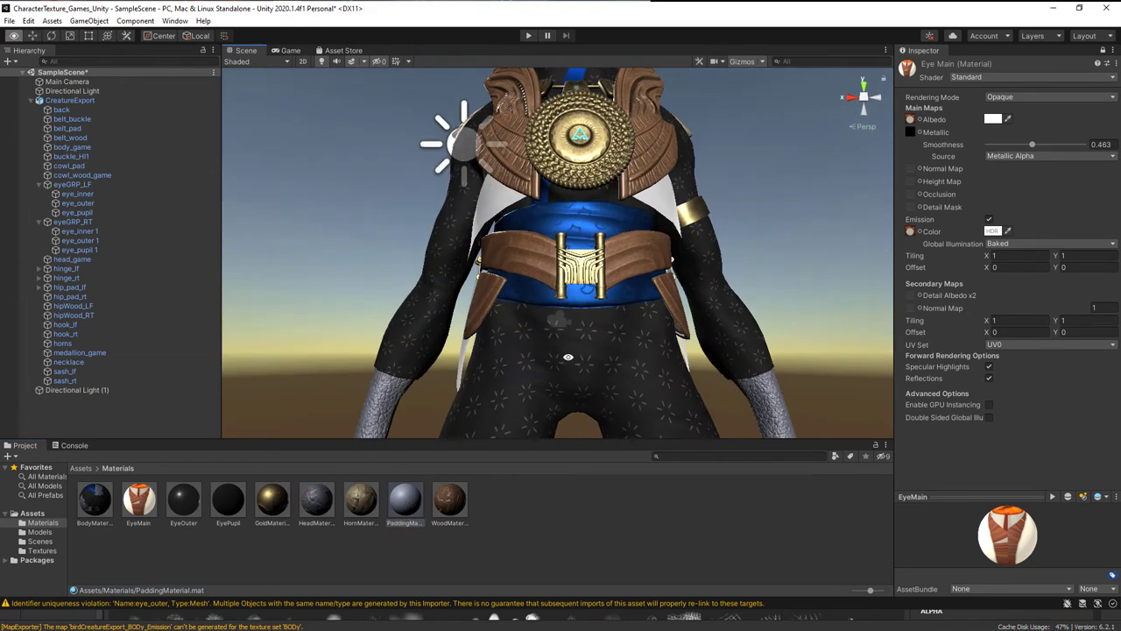
{"action": "mouse_move", "coordinate": [416, 505]}
{"action": "left_mouse_down"}
{"action": "mouse_move", "coordinate": [580, 386]}
{"action": "mouse_move", "coordinate": [405, 506]}
{"action": "left_mouse_up"}
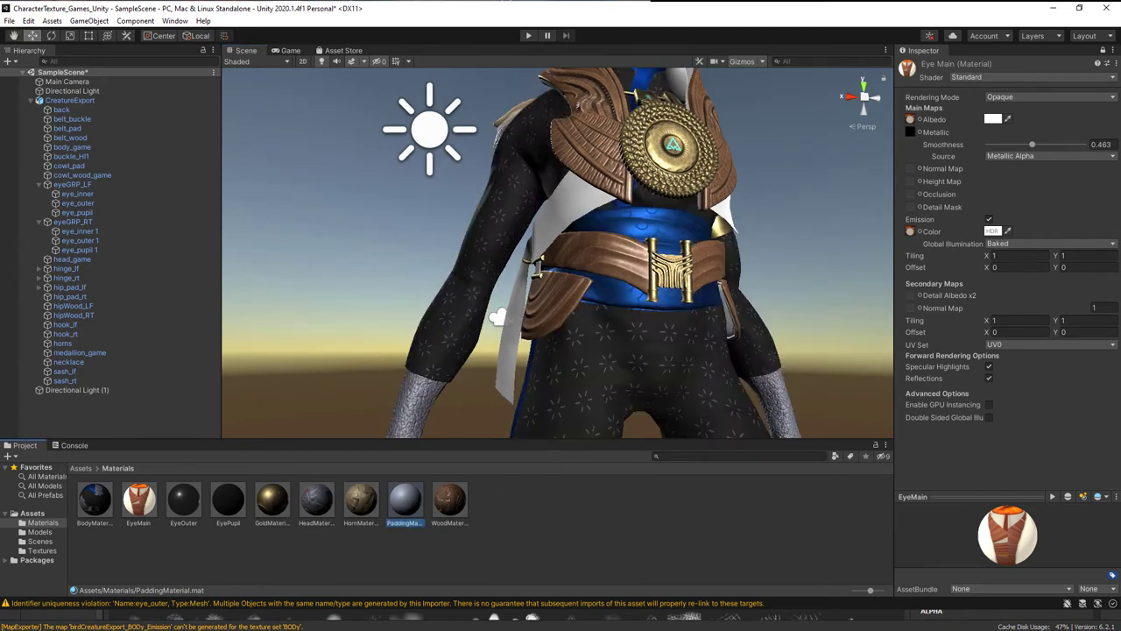
{"action": "left_click", "coordinate": [1101, 52]}
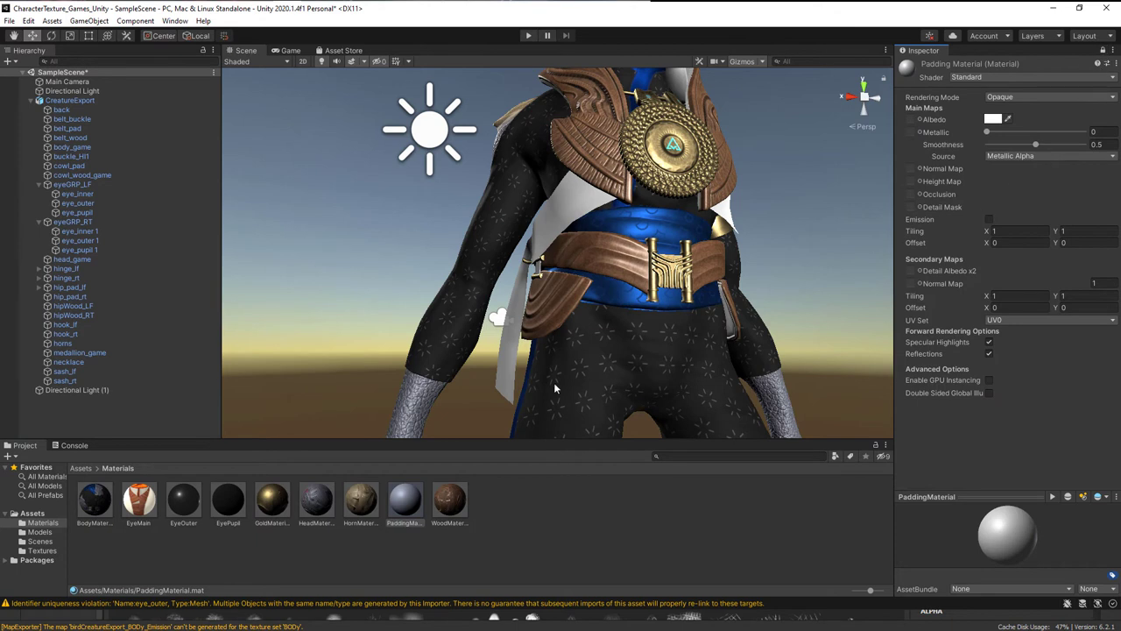
Assign the PADDING albedo texture to PaddingMaterial's Albedo slot.
{"action": "left_click", "coordinate": [46, 550]}
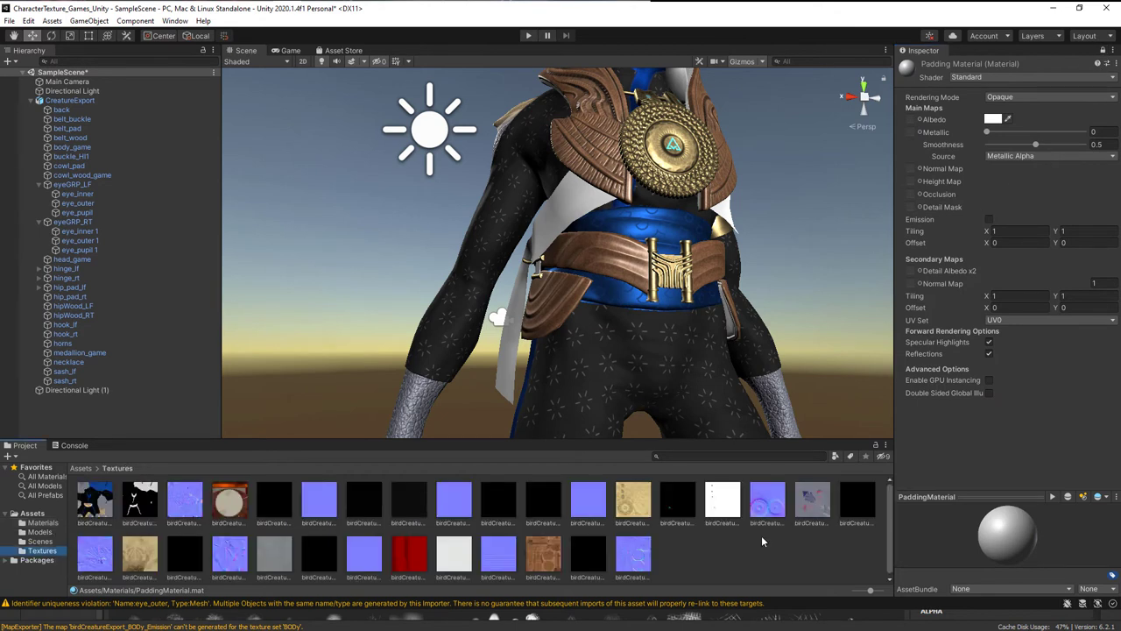
{"action": "left_click", "coordinate": [274, 565]}
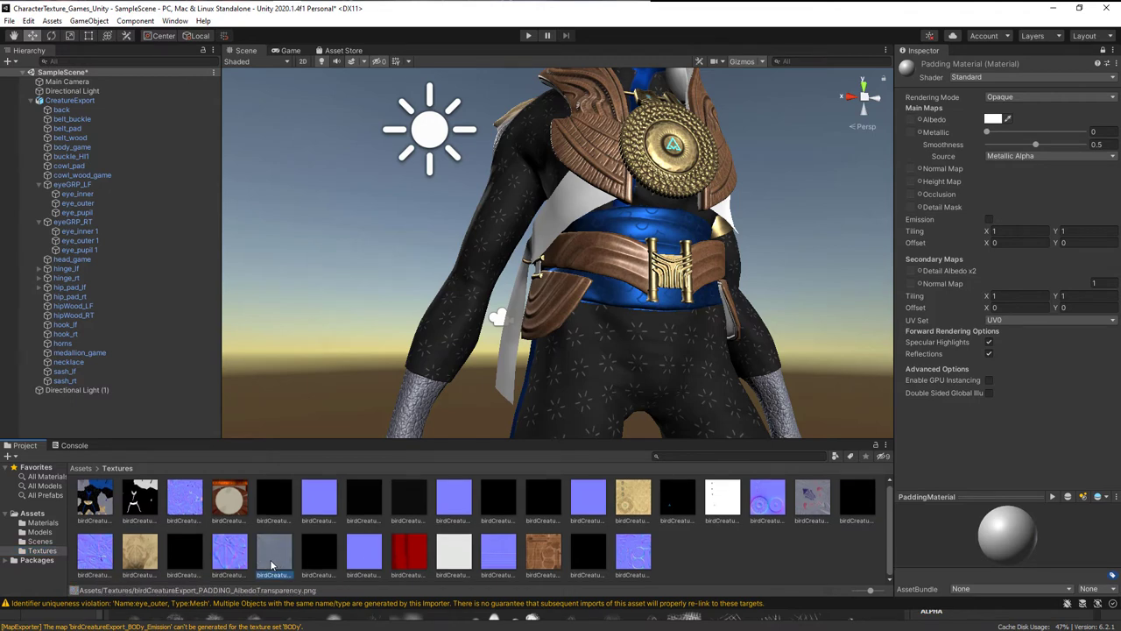
{"action": "left_click_drag", "start_coordinate": [270, 565], "coordinate": [911, 119]}
{"action": "mouse_move", "coordinate": [774, 256]}
{"action": "left_mouse_down", "text": "alt"}
{"action": "mouse_move", "coordinate": [725, 227]}
{"action": "mouse_move", "coordinate": [613, 263]}
{"action": "left_mouse_up", "text": "alt"}
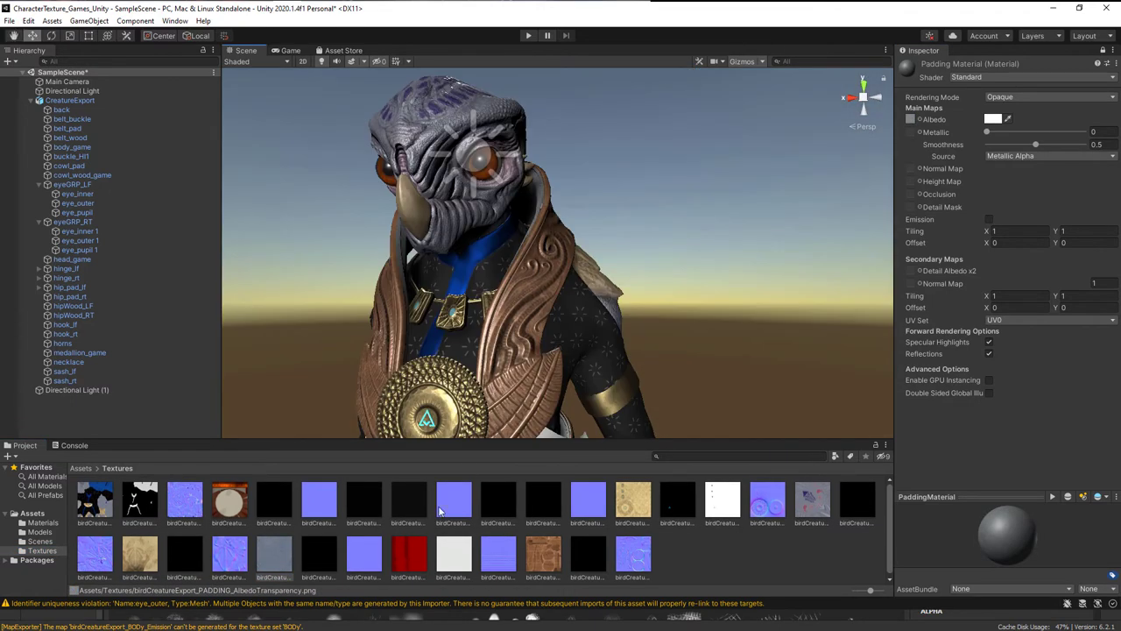
Add the padding MetallicSmoothness map and set smoothness to 1.
{"action": "left_click", "coordinate": [324, 560]}
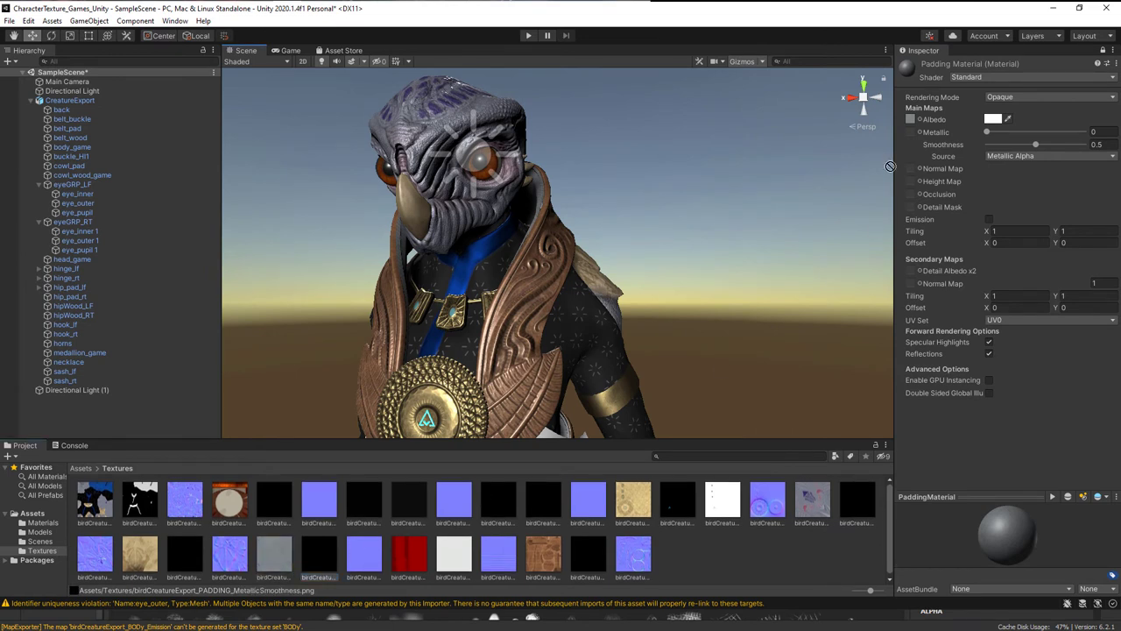
{"action": "left_click_drag", "start_coordinate": [323, 562], "coordinate": [910, 132]}
{"action": "left_click_drag", "start_coordinate": [1036, 144], "coordinate": [1023, 147]}
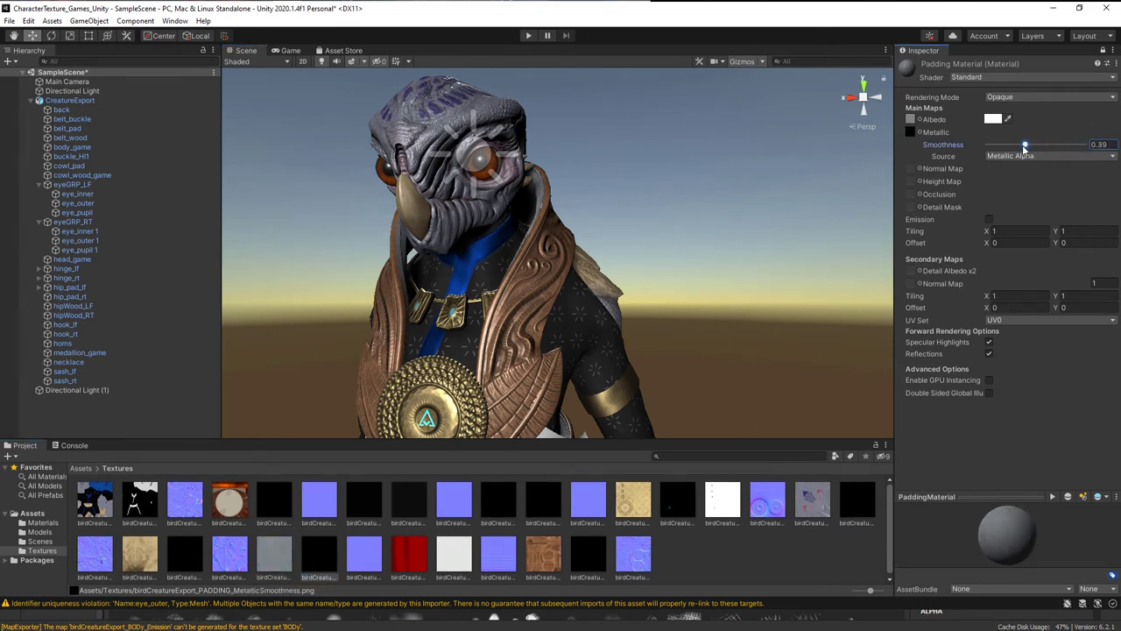
{"action": "type", "text": "1"}
Assign the padding Normal texture as PaddingMaterial's normal map.
{"action": "left_click", "coordinate": [366, 554]}
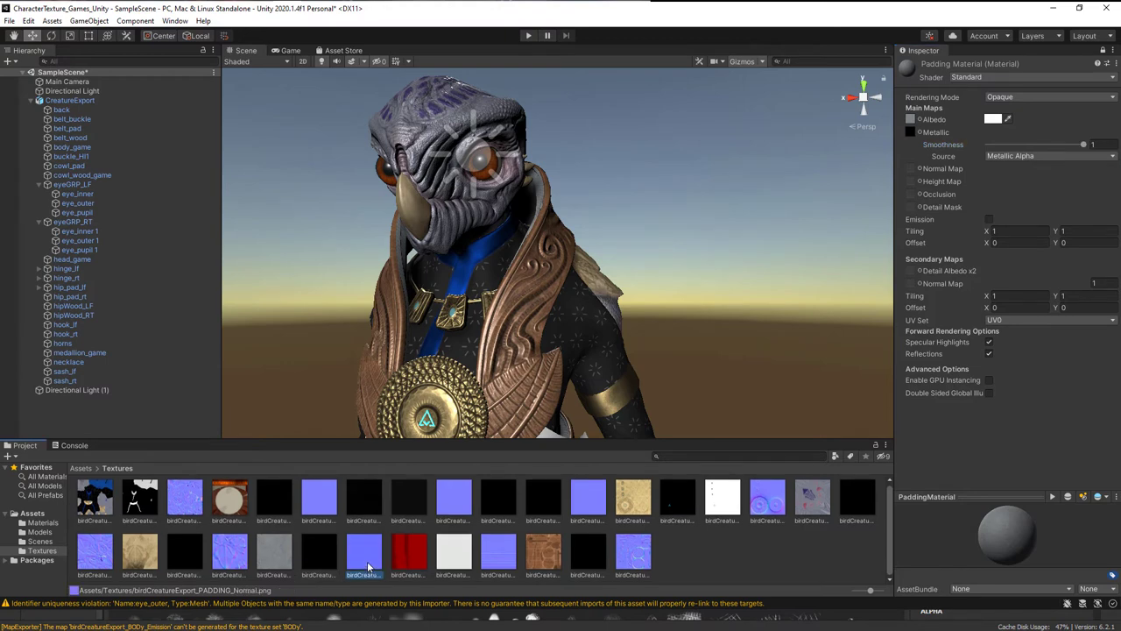
{"action": "left_click_drag", "start_coordinate": [366, 555], "coordinate": [909, 169]}
{"action": "scroll", "coordinate": [613, 263], "scroll_direction": "down", "scroll_amount": 5}
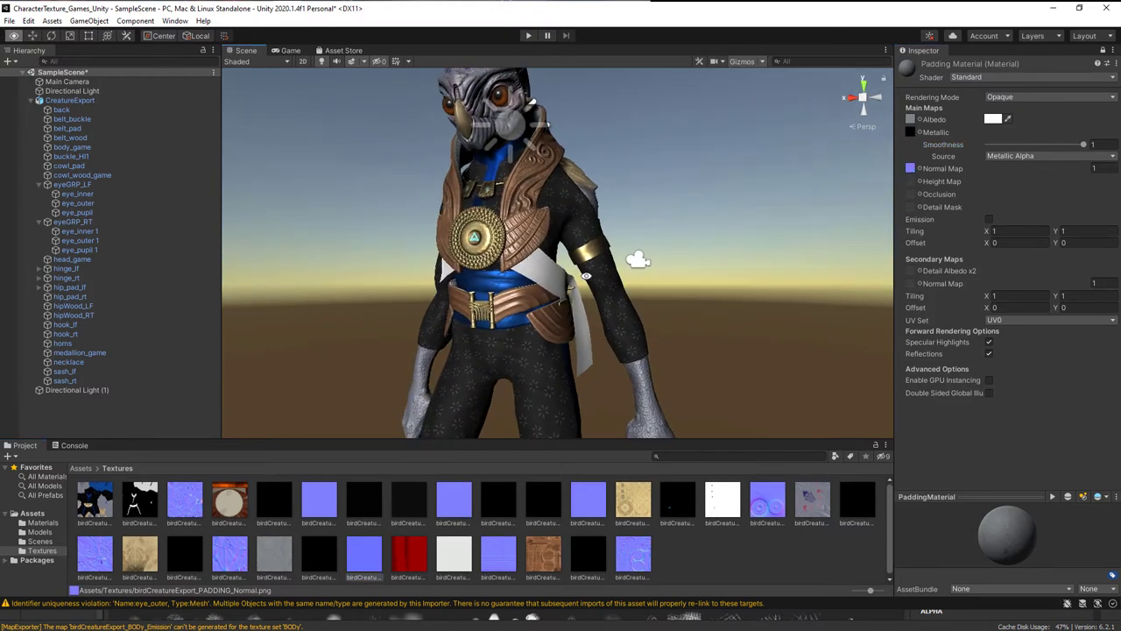
{"action": "mouse_move", "coordinate": [595, 281]}
{"action": "left_mouse_down", "text": "alt"}
{"action": "mouse_move", "coordinate": [559, 298]}
{"action": "mouse_move", "coordinate": [541, 277]}
{"action": "left_mouse_up", "text": "alt"}
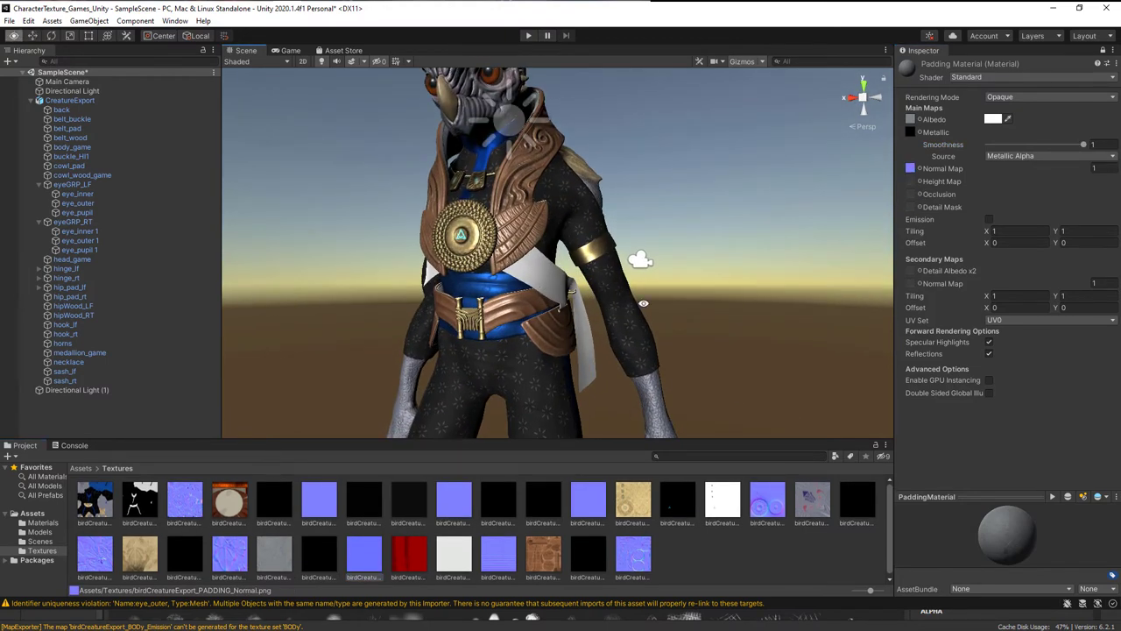
{"action": "scroll", "coordinate": [594, 311], "scroll_direction": "down", "scroll_amount": 2}
{"action": "scroll", "coordinate": [580, 301], "scroll_direction": "up", "scroll_amount": 3}
{"action": "scroll", "coordinate": [579, 300], "scroll_direction": "down", "scroll_amount": 4}
{"action": "mouse_move", "coordinate": [580, 301]}
{"action": "left_mouse_down", "text": "alt"}
{"action": "mouse_move", "coordinate": [540, 333]}
{"action": "mouse_move", "coordinate": [596, 324]}
{"action": "left_mouse_up", "text": "alt"}
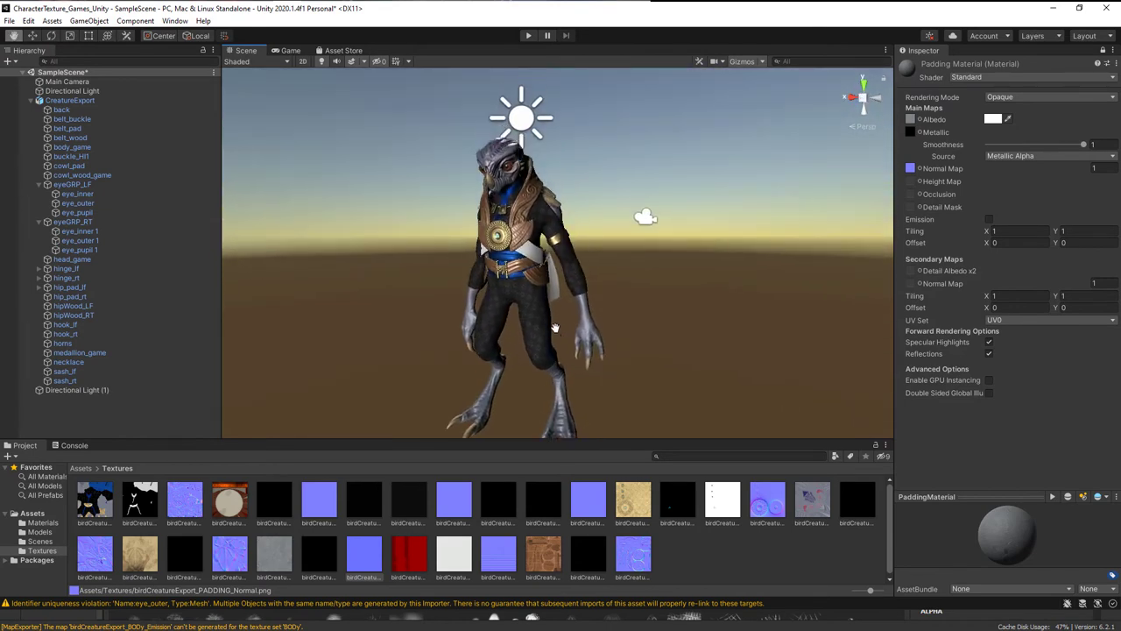
{"action": "mouse_move", "coordinate": [596, 324]}
{"action": "right_mouse_down", "text": "alt"}
{"action": "mouse_move", "coordinate": [633, 316]}
{"action": "mouse_move", "coordinate": [648, 326]}
{"action": "right_mouse_up", "text": "alt"}
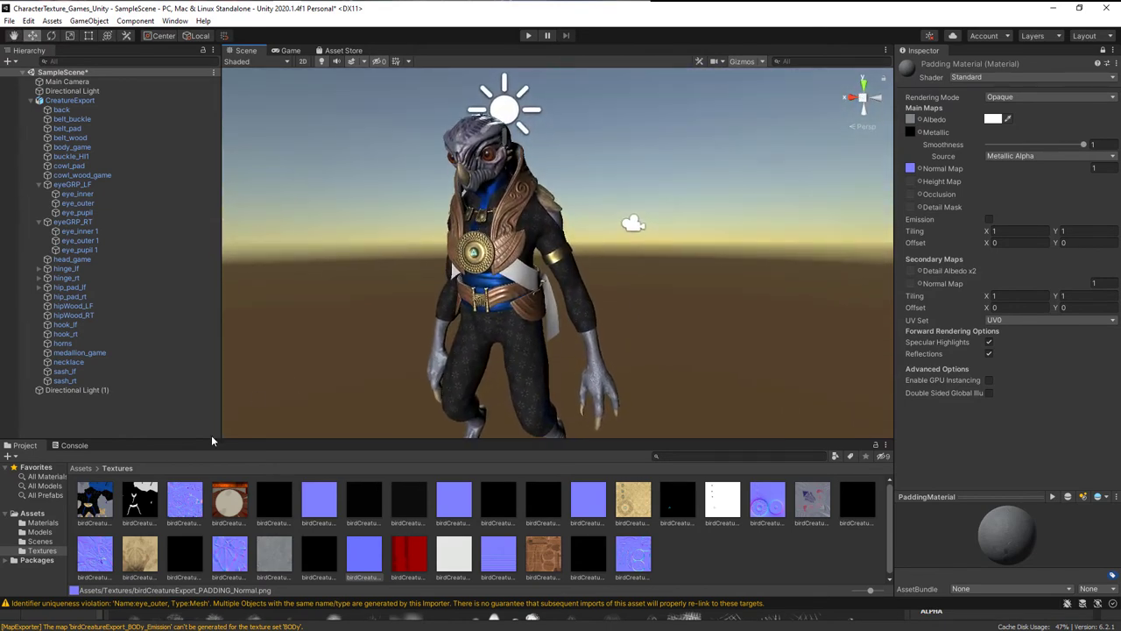
{"action": "left_click", "coordinate": [40, 531]}
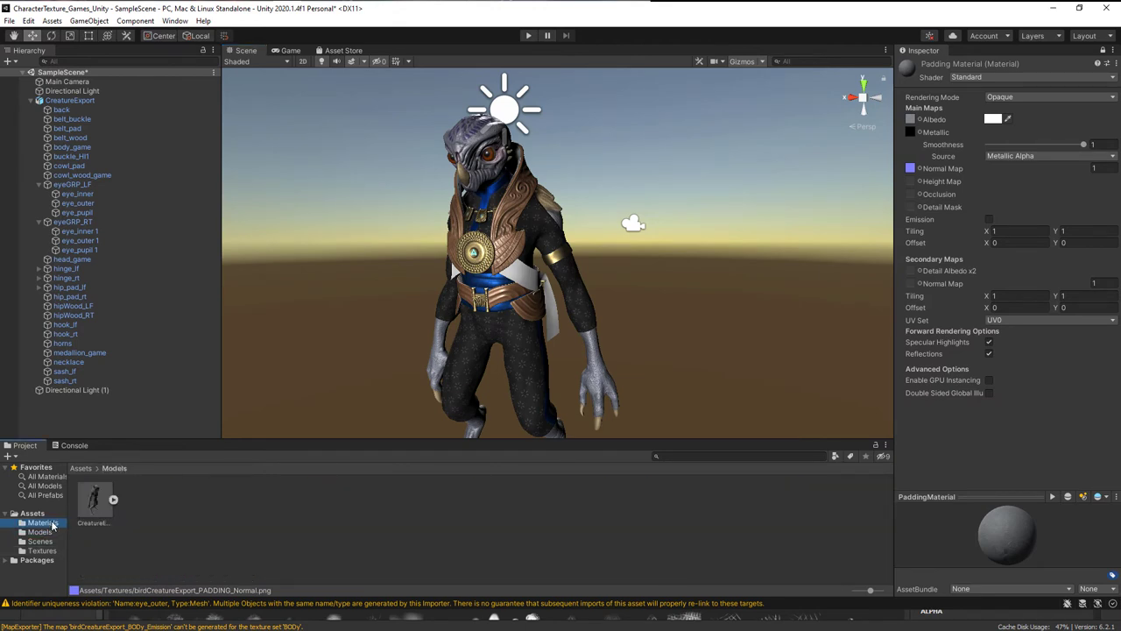
Create a new material named SashMateriall in the Materials folder.
{"action": "right_click", "coordinate": [315, 555]}
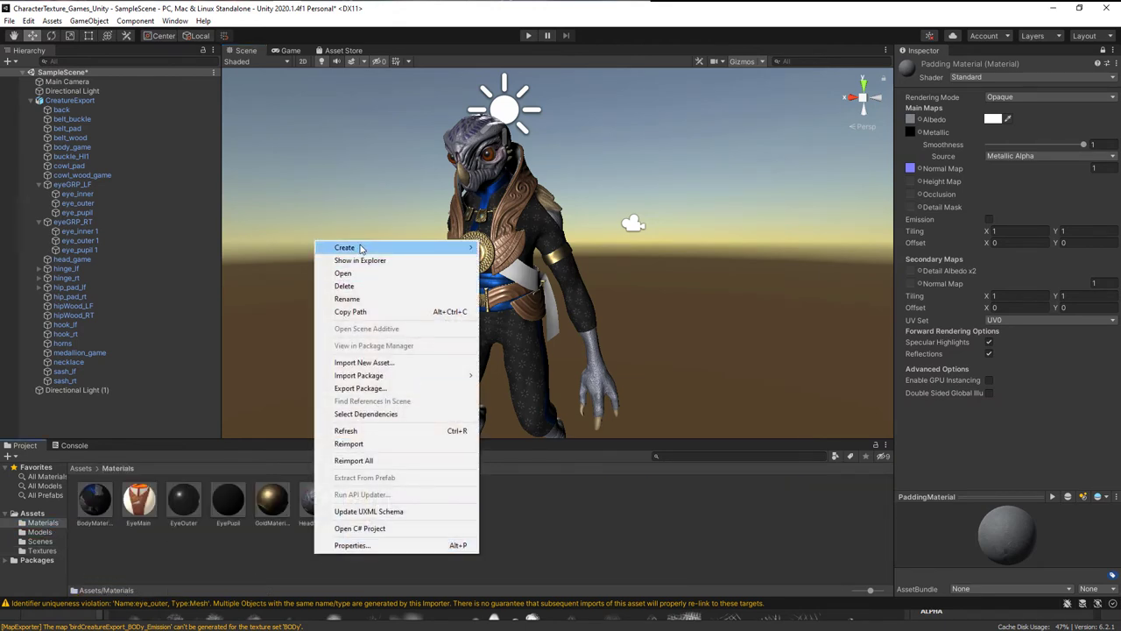
{"action": "left_click", "coordinate": [526, 346]}
{"action": "double_click", "coordinate": [412, 523]}
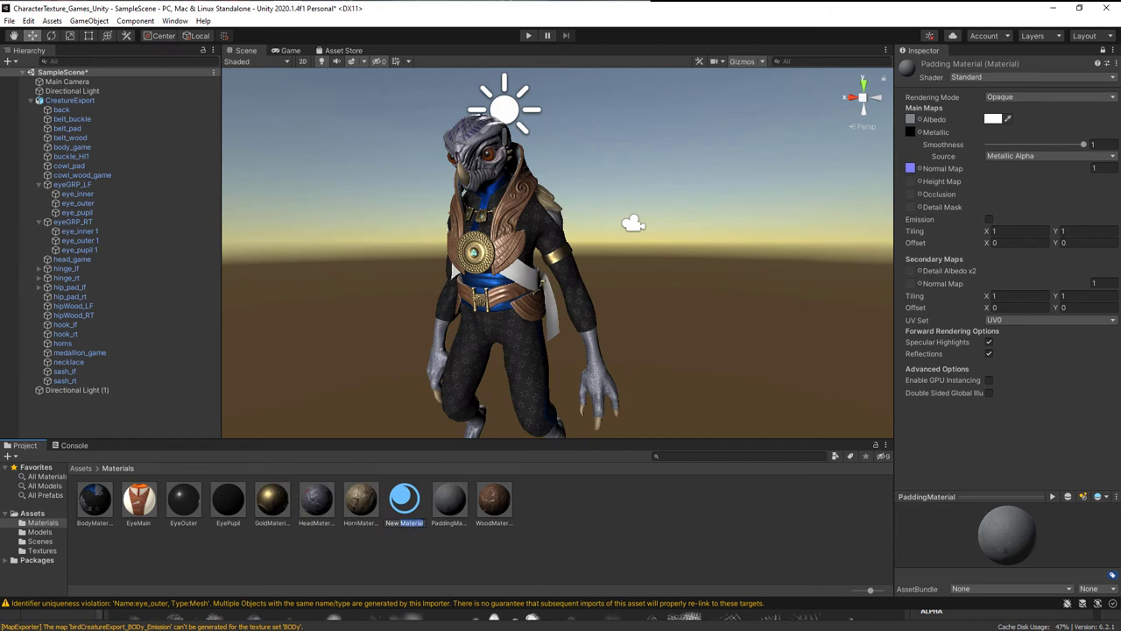
{"action": "type", "text": "Sas"}
{"action": "type", "text": "hMateriall"}
{"action": "key", "text": "Return"}
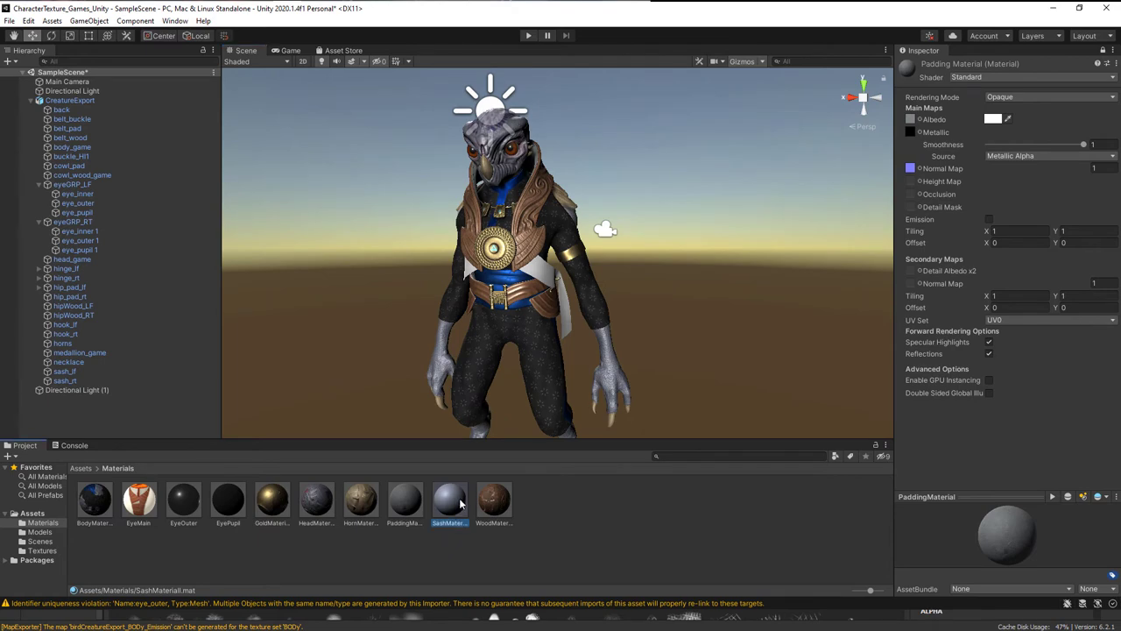
Apply SashMateriall to the character's sash.
{"action": "left_click_drag", "start_coordinate": [461, 502], "coordinate": [543, 274]}
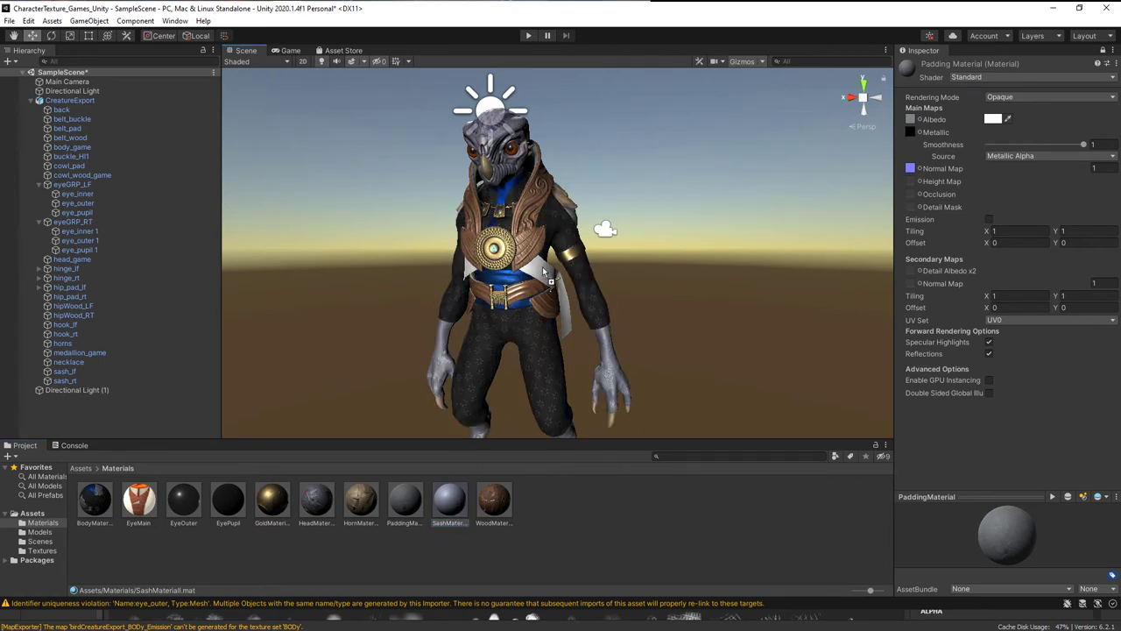
{"action": "left_click_drag", "start_coordinate": [543, 274], "coordinate": [545, 275]}
{"action": "left_click_drag", "start_coordinate": [514, 357], "coordinate": [575, 355], "text": "alt"}
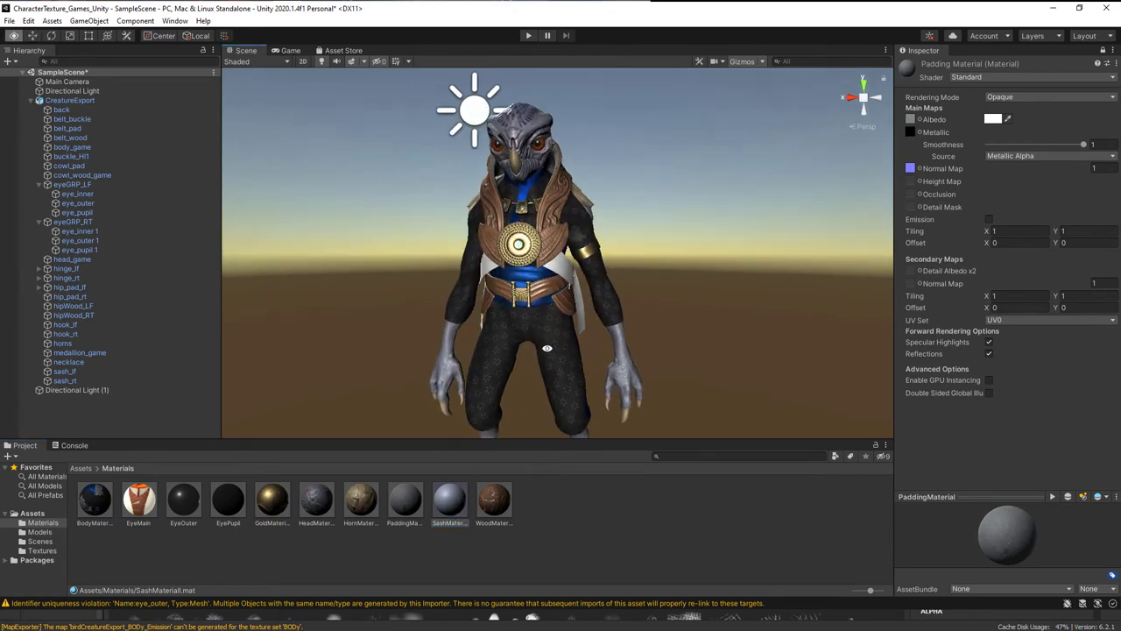
{"action": "left_click_drag", "start_coordinate": [451, 504], "coordinate": [518, 287]}
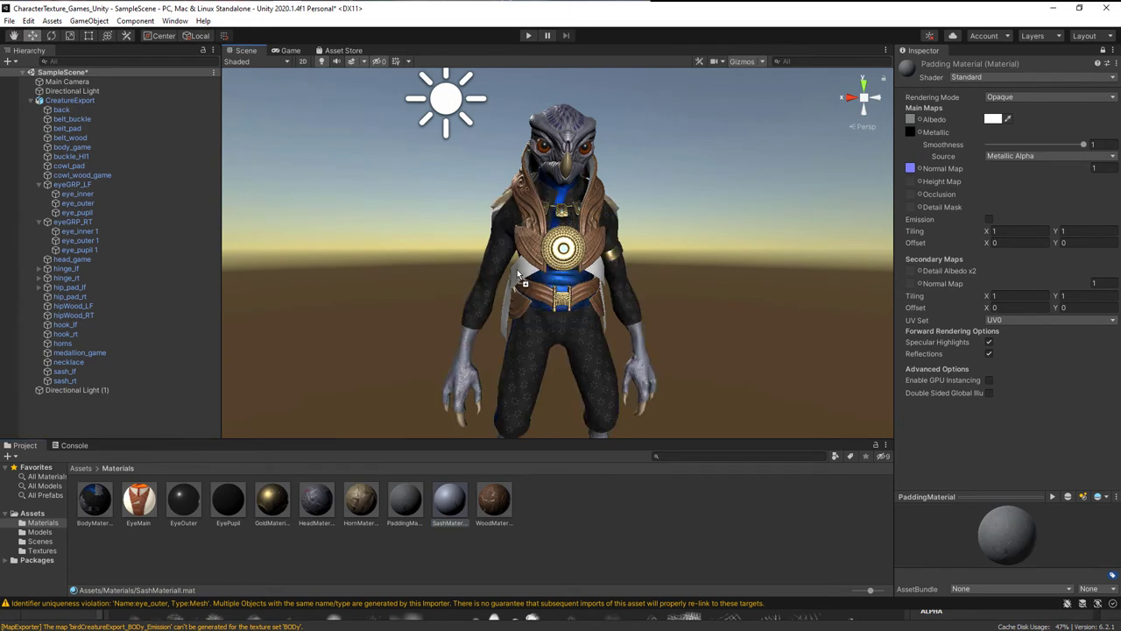
Give SashMateriall the red albedo, SASH metallic-smoothness and normal maps, with smoothness 0.64.
{"action": "left_click", "coordinate": [42, 550]}
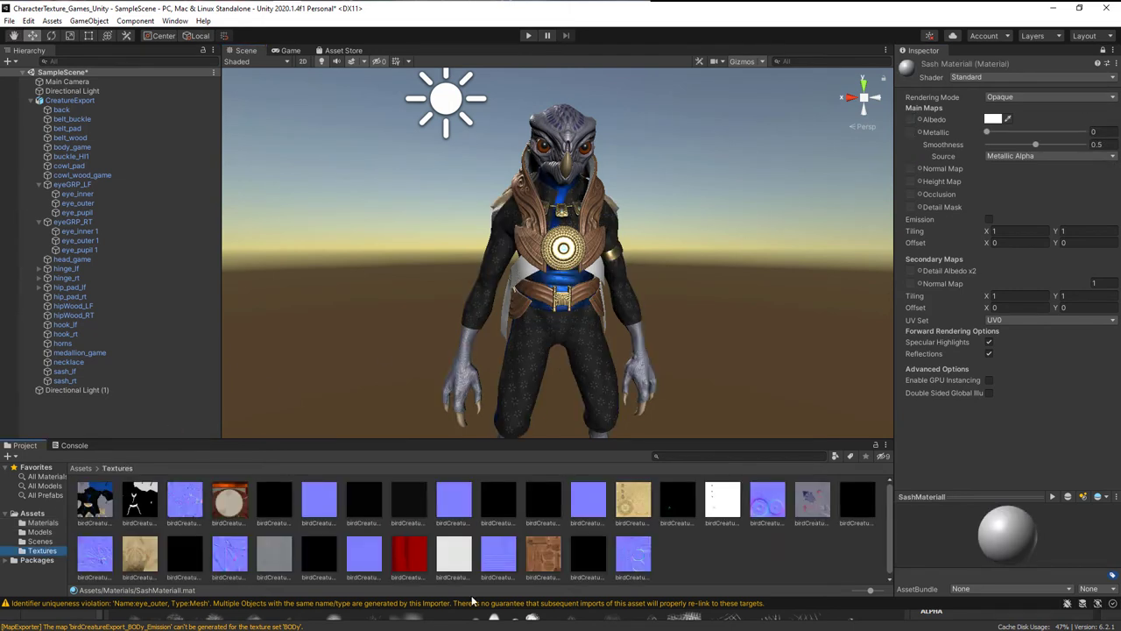
{"action": "mouse_move", "coordinate": [419, 562]}
{"action": "left_mouse_down"}
{"action": "mouse_move", "coordinate": [911, 119]}
{"action": "mouse_move", "coordinate": [666, 263]}
{"action": "left_mouse_up"}
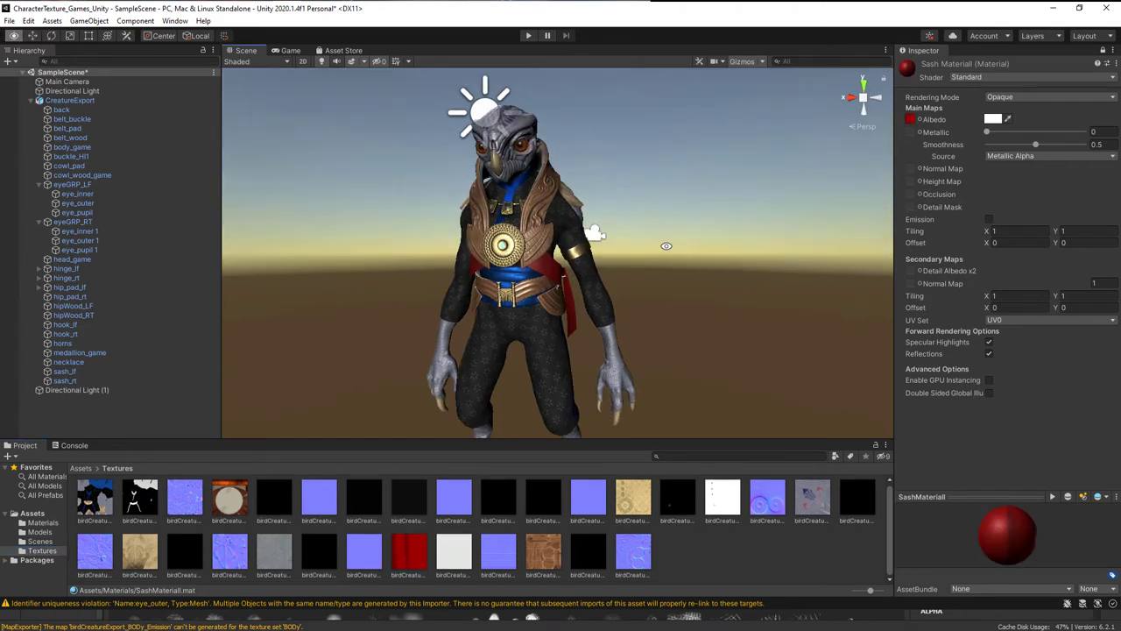
{"action": "mouse_move", "coordinate": [454, 551]}
{"action": "left_mouse_down"}
{"action": "mouse_move", "coordinate": [760, 379]}
{"action": "mouse_move", "coordinate": [911, 131]}
{"action": "left_mouse_up"}
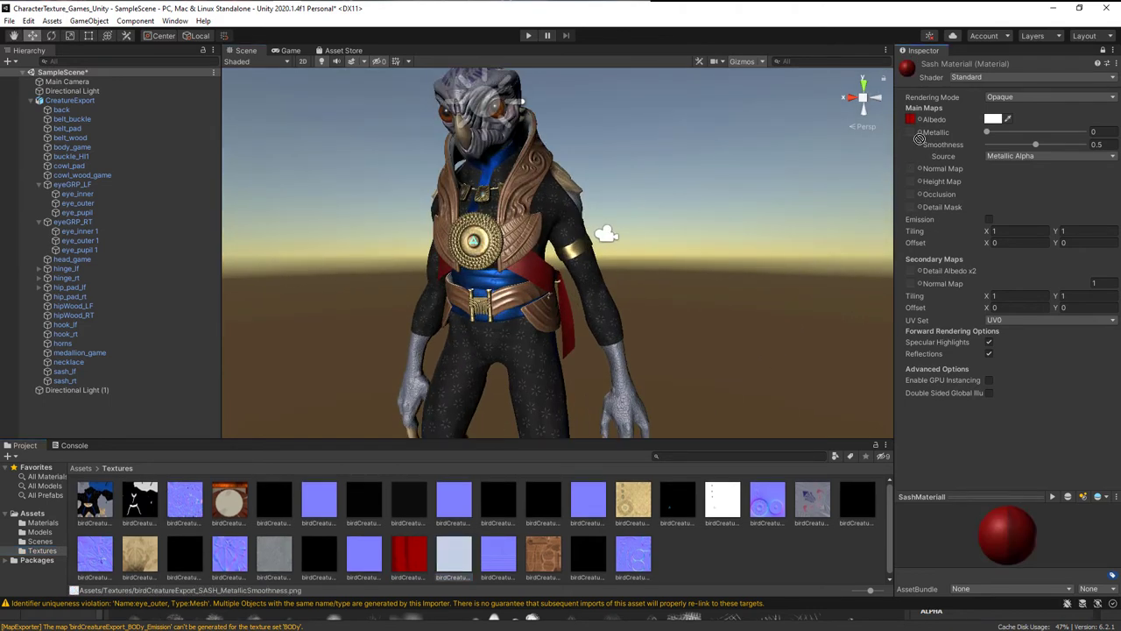
{"action": "left_click_drag", "start_coordinate": [449, 560], "coordinate": [917, 171]}
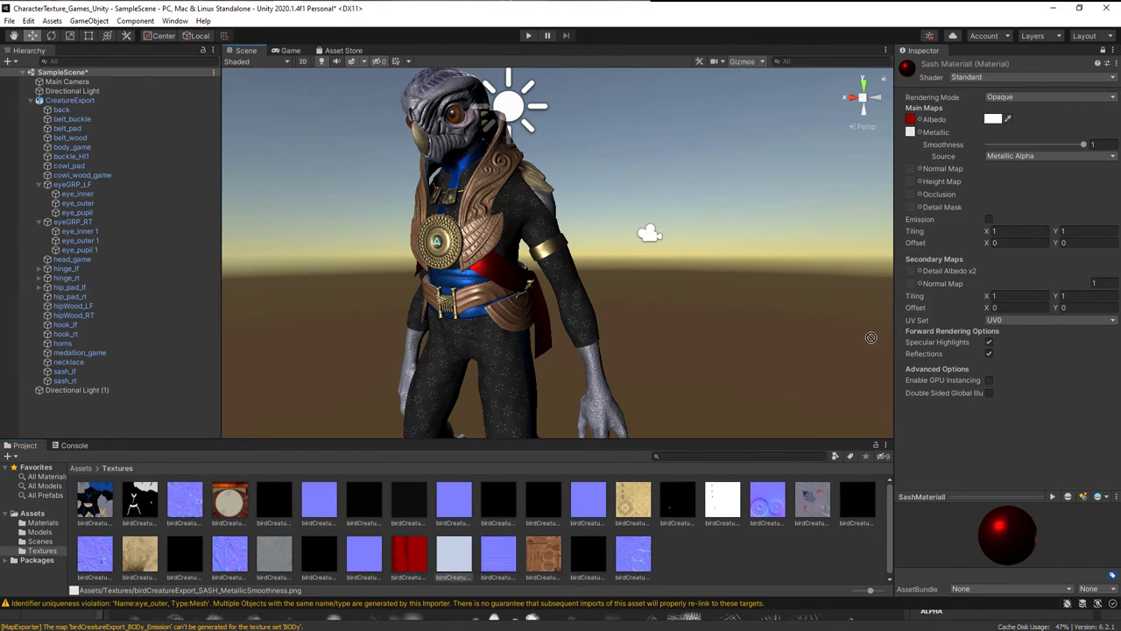
{"action": "left_click_drag", "start_coordinate": [1084, 145], "coordinate": [1048, 146]}
{"action": "scroll", "coordinate": [616, 226], "scroll_direction": "down", "scroll_amount": 3}
{"action": "mouse_move", "coordinate": [615, 225]}
{"action": "left_mouse_down", "text": "alt"}
{"action": "mouse_move", "coordinate": [613, 289]}
{"action": "mouse_move", "coordinate": [661, 279]}
{"action": "mouse_move", "coordinate": [628, 304]}
{"action": "left_mouse_up", "text": "alt"}
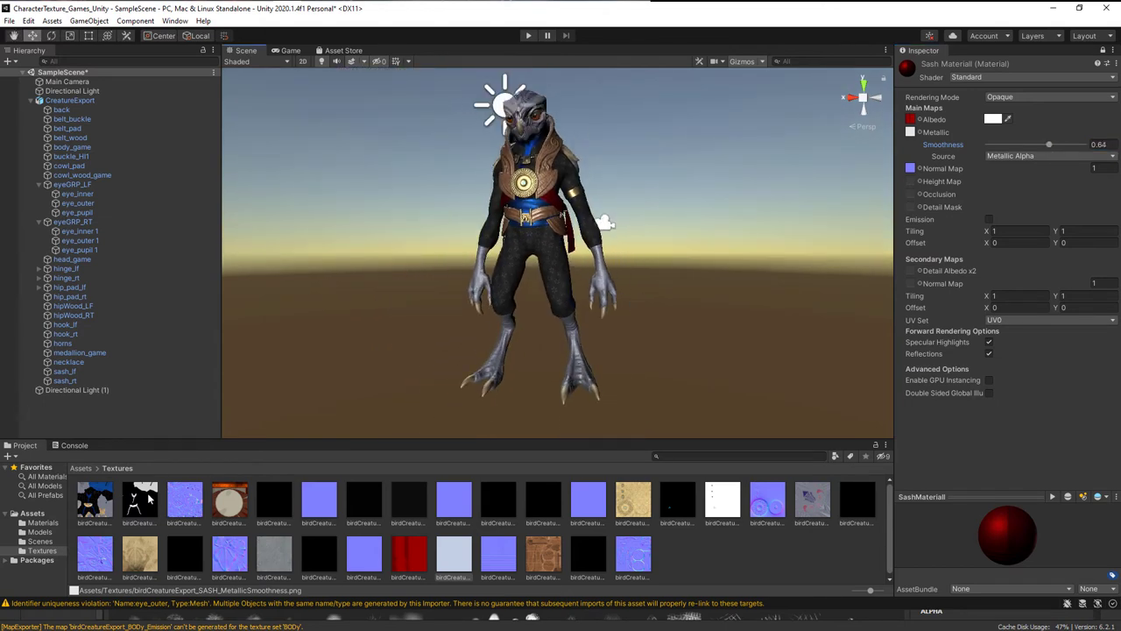
{"action": "left_click", "coordinate": [83, 467]}
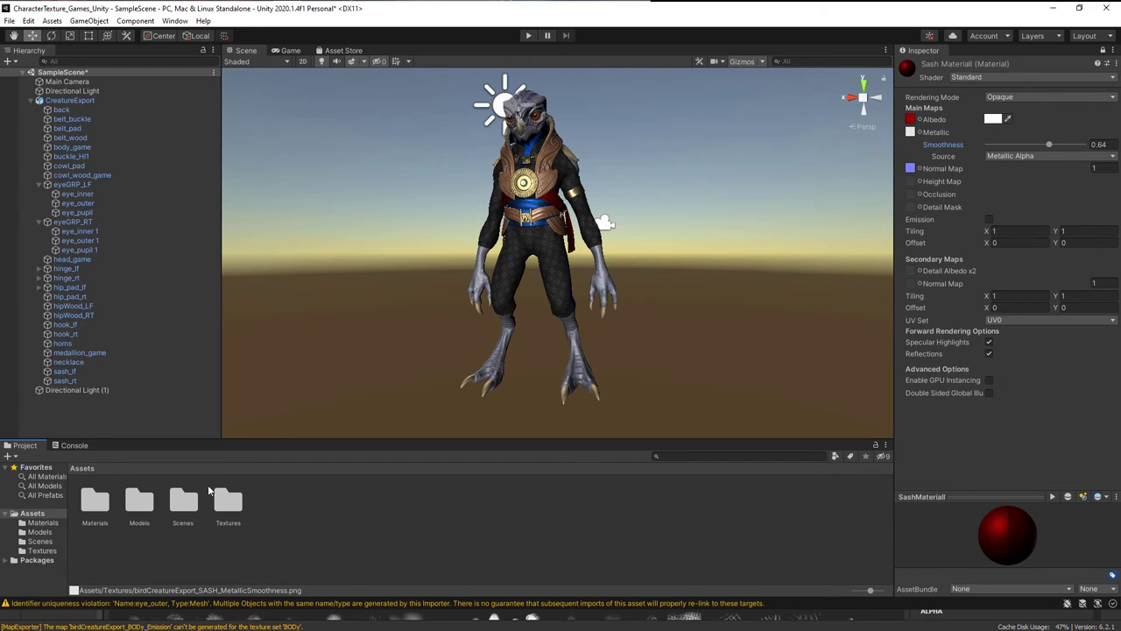
Select the second directional light, orbit the textured bird to side and front views, and collapse CreatureExport.
{"action": "mouse_move", "coordinate": [620, 260]}
{"action": "left_mouse_down", "text": "alt"}
{"action": "mouse_move", "coordinate": [520, 259]}
{"action": "mouse_move", "coordinate": [522, 289]}
{"action": "left_mouse_up", "text": "alt"}
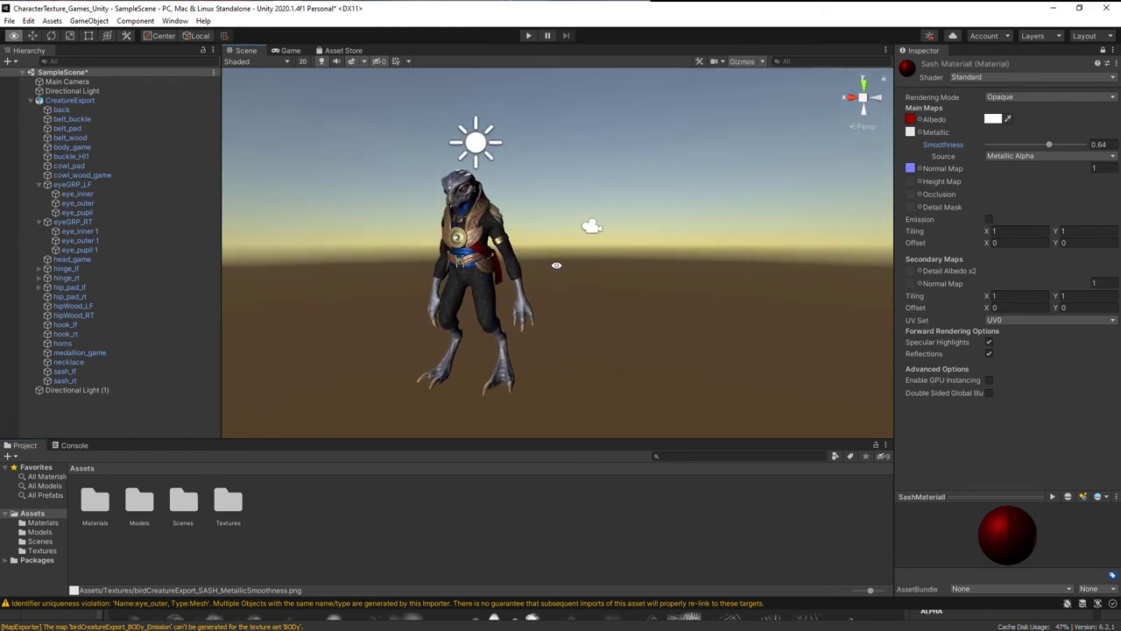
{"action": "left_click", "coordinate": [473, 140]}
{"action": "right_click_drag", "start_coordinate": [495, 84], "coordinate": [677, 295], "text": "alt"}
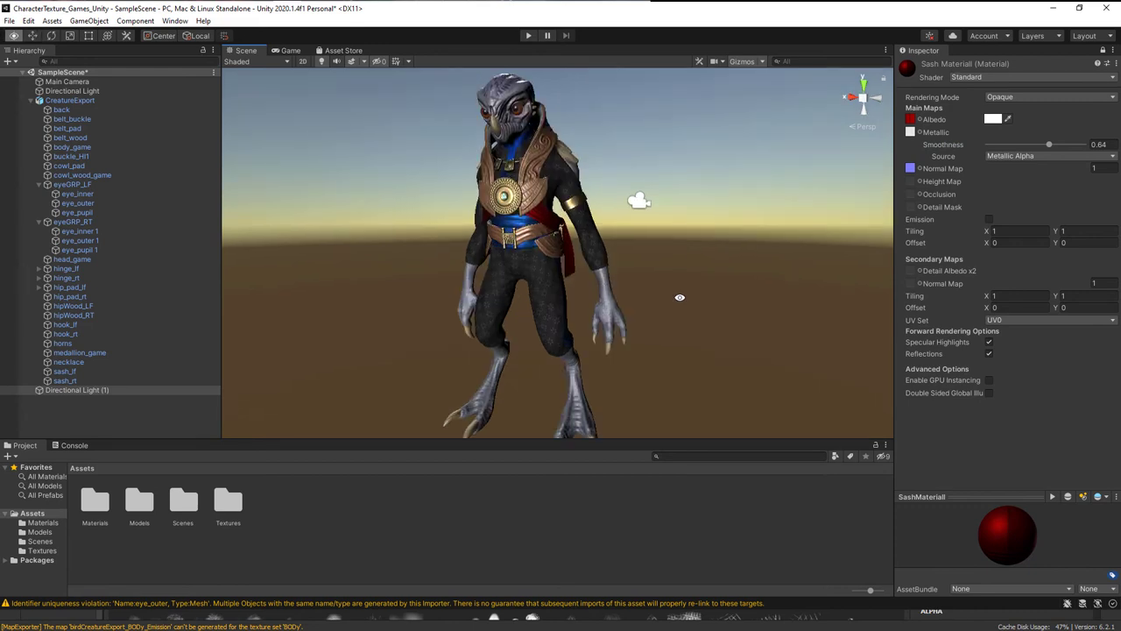
{"action": "mouse_move", "coordinate": [673, 295]}
{"action": "left_mouse_down", "text": "alt"}
{"action": "mouse_move", "coordinate": [417, 299]}
{"action": "mouse_move", "coordinate": [650, 290]}
{"action": "mouse_move", "coordinate": [671, 273]}
{"action": "mouse_move", "coordinate": [663, 262]}
{"action": "mouse_move", "coordinate": [636, 323]}
{"action": "mouse_move", "coordinate": [578, 324]}
{"action": "left_mouse_up", "text": "alt"}
{"action": "scroll", "coordinate": [577, 324], "scroll_direction": "up", "scroll_amount": 2}
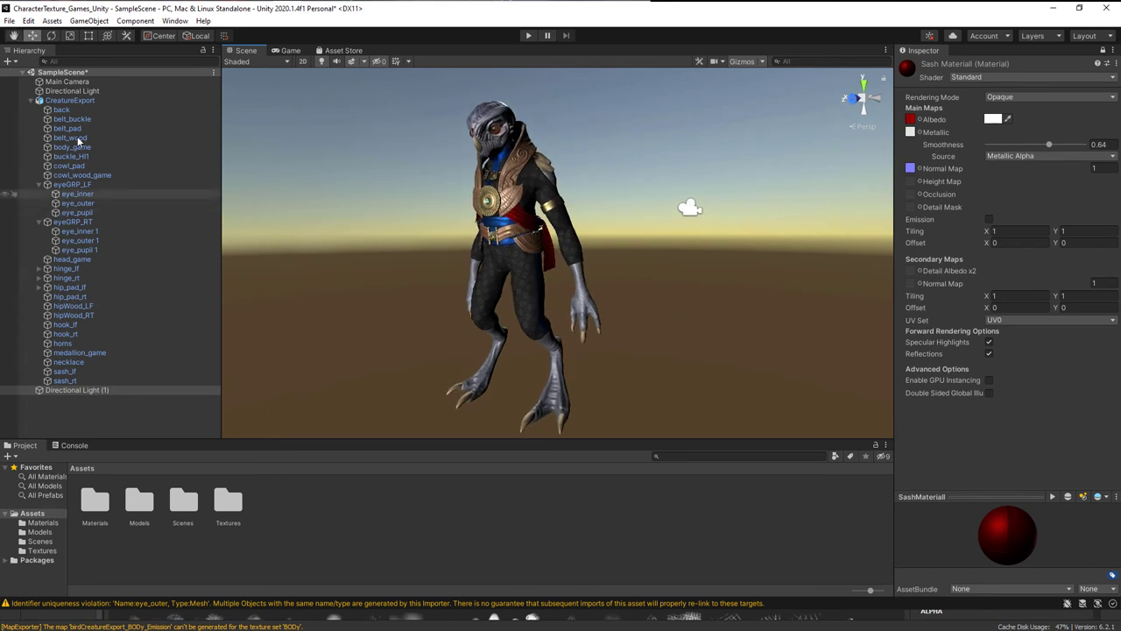
{"action": "left_click", "coordinate": [32, 100]}
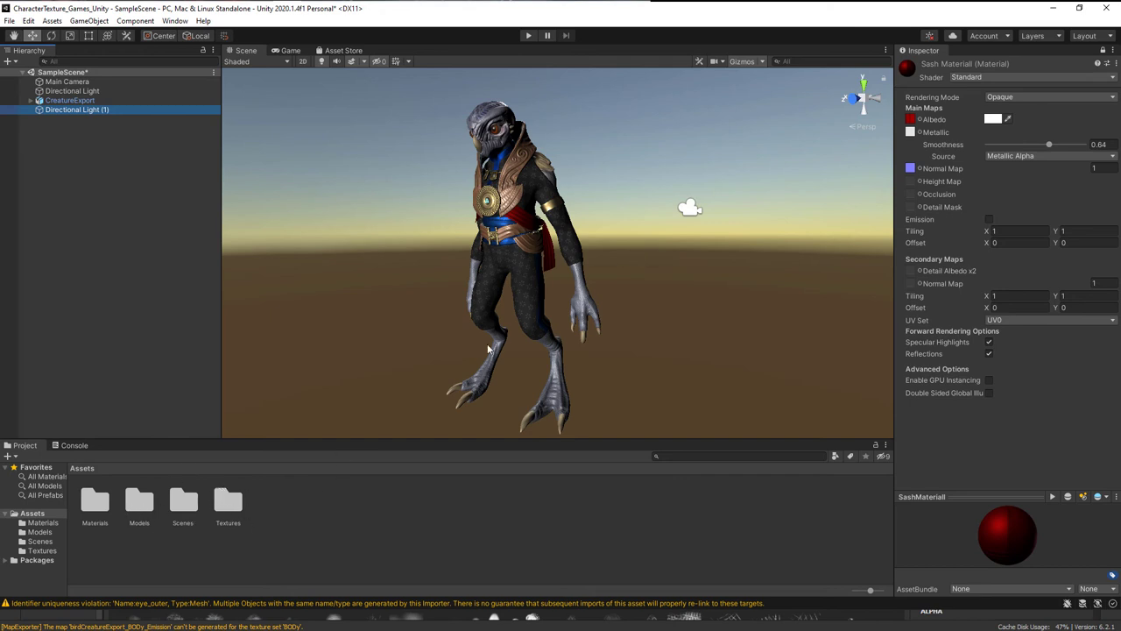
{"action": "mouse_move", "coordinate": [565, 226]}
{"action": "left_mouse_down", "text": "alt"}
{"action": "mouse_move", "coordinate": [307, 231]}
{"action": "mouse_move", "coordinate": [697, 250]}
{"action": "left_mouse_up", "text": "alt"}
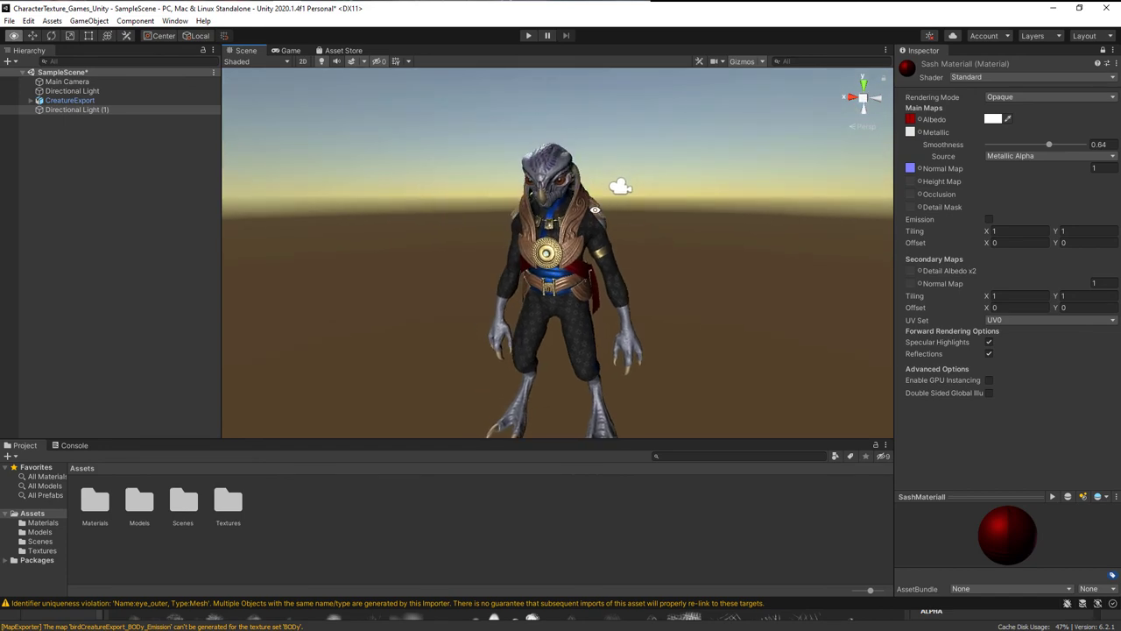
{"action": "scroll", "coordinate": [630, 210], "scroll_direction": "up", "scroll_amount": 5}
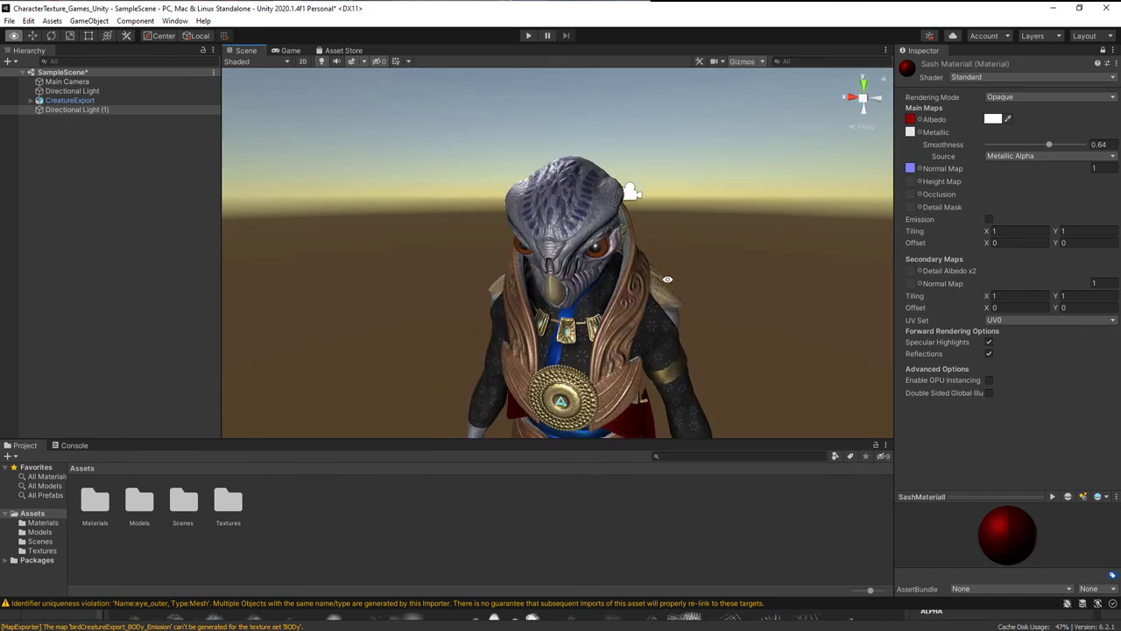
{"action": "mouse_move", "coordinate": [668, 279]}
{"action": "left_mouse_down", "text": "alt"}
{"action": "mouse_move", "coordinate": [613, 263]}
{"action": "mouse_move", "coordinate": [683, 272]}
{"action": "left_mouse_up", "text": "alt"}
{"action": "right_click_drag", "start_coordinate": [683, 271], "coordinate": [687, 274], "text": "alt"}
{"action": "mouse_move", "coordinate": [687, 274]}
{"action": "left_mouse_down", "text": "alt"}
{"action": "mouse_move", "coordinate": [598, 285]}
{"action": "mouse_move", "coordinate": [682, 304]}
{"action": "mouse_move", "coordinate": [643, 286]}
{"action": "mouse_move", "coordinate": [595, 236]}
{"action": "left_mouse_up", "text": "alt"}
{"action": "scroll", "coordinate": [643, 286], "scroll_direction": "up", "scroll_amount": 3}
{"action": "mouse_move", "coordinate": [674, 286]}
{"action": "left_mouse_down", "text": "alt"}
{"action": "mouse_move", "coordinate": [613, 298]}
{"action": "mouse_move", "coordinate": [517, 278]}
{"action": "mouse_move", "coordinate": [577, 291]}
{"action": "mouse_move", "coordinate": [574, 265]}
{"action": "mouse_move", "coordinate": [595, 267]}
{"action": "left_mouse_up", "text": "alt"}
{"action": "scroll", "coordinate": [577, 291], "scroll_direction": "down", "scroll_amount": 2}
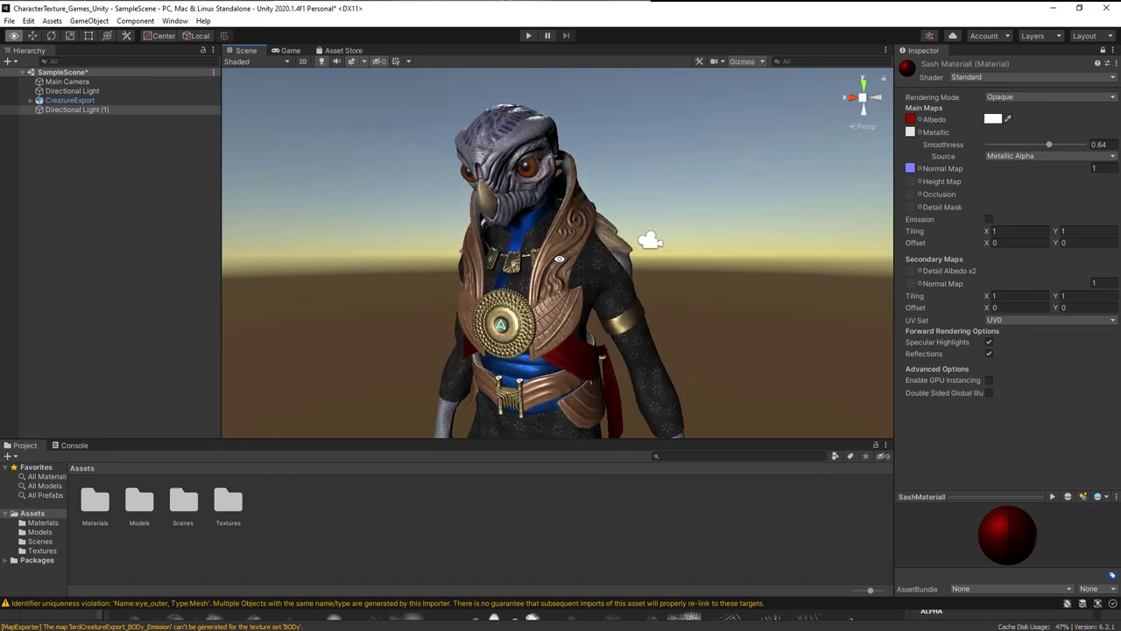
{"action": "left_click_drag", "start_coordinate": [592, 262], "coordinate": [535, 476], "text": "alt"}
{"action": "left_click_drag", "start_coordinate": [582, 289], "coordinate": [593, 249], "text": "alt"}
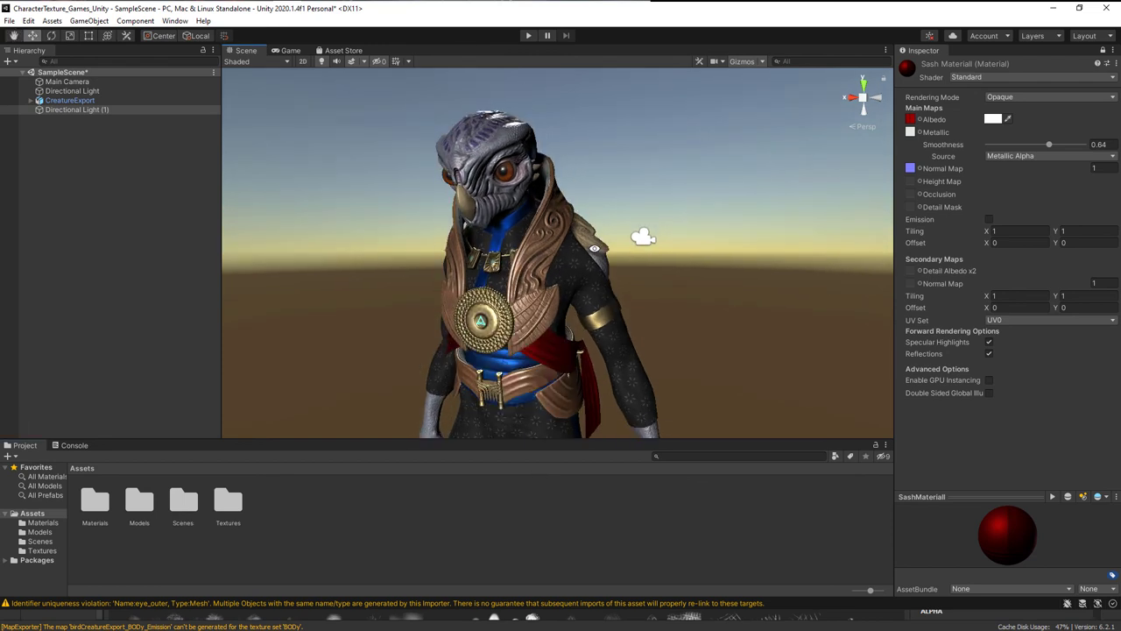